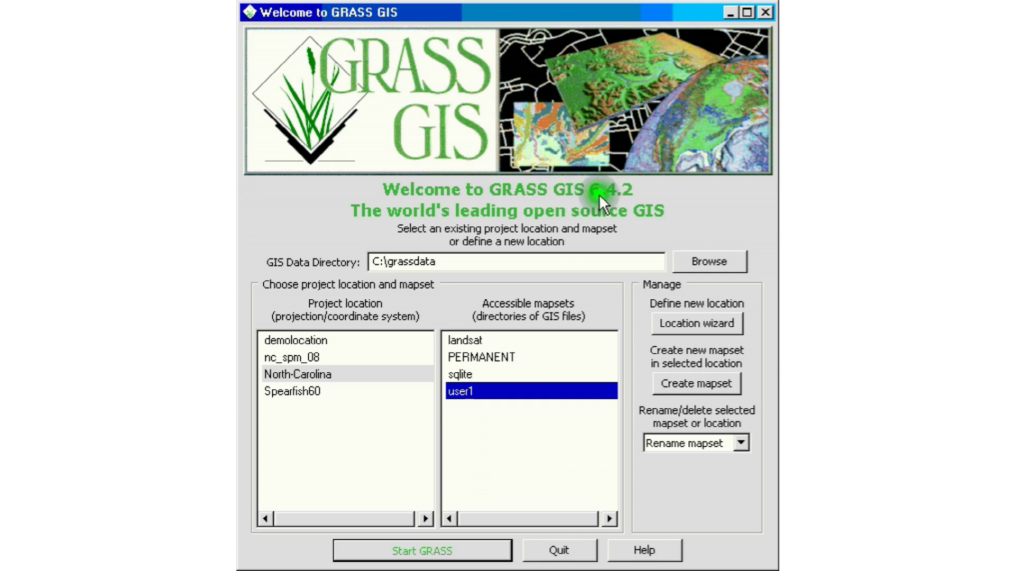
- Set the GIS Data Directory path to C:\grassdata in the welcome dialog
left_click(553, 258)
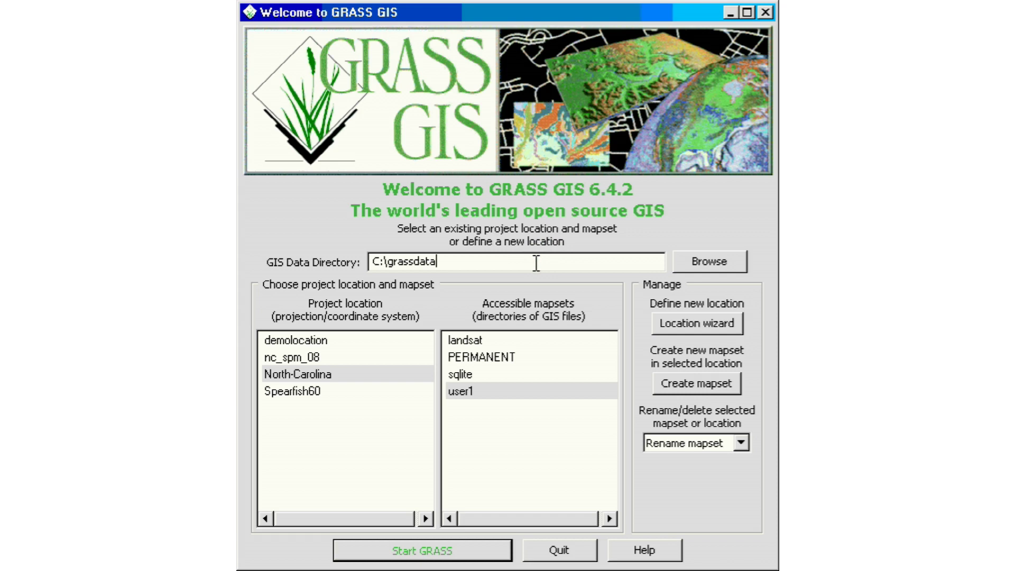
- Choose location North-Carolina and mapset user1, and start the GRASS session
left_click(534, 263)
left_click(314, 373)
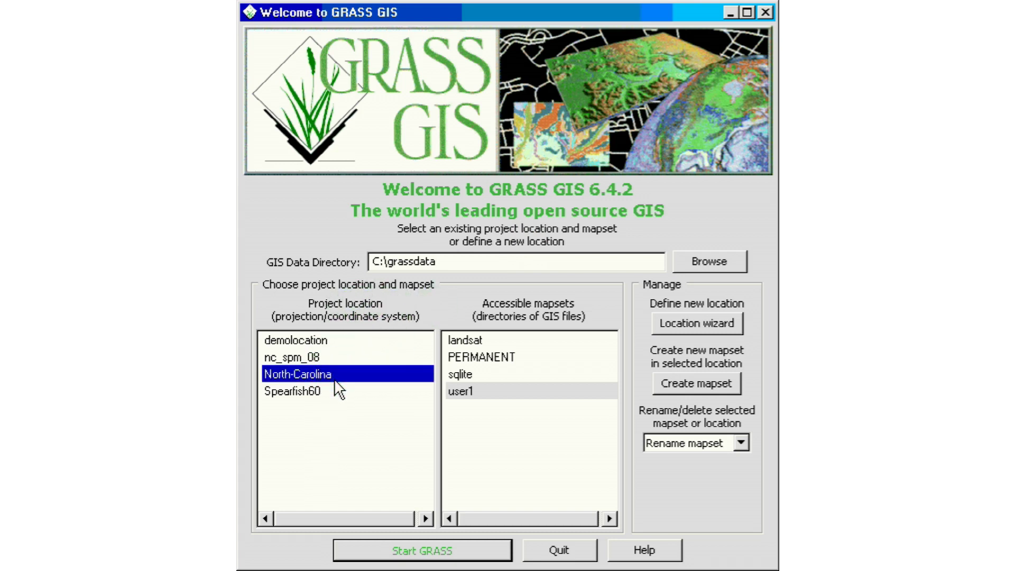
left_click(465, 392)
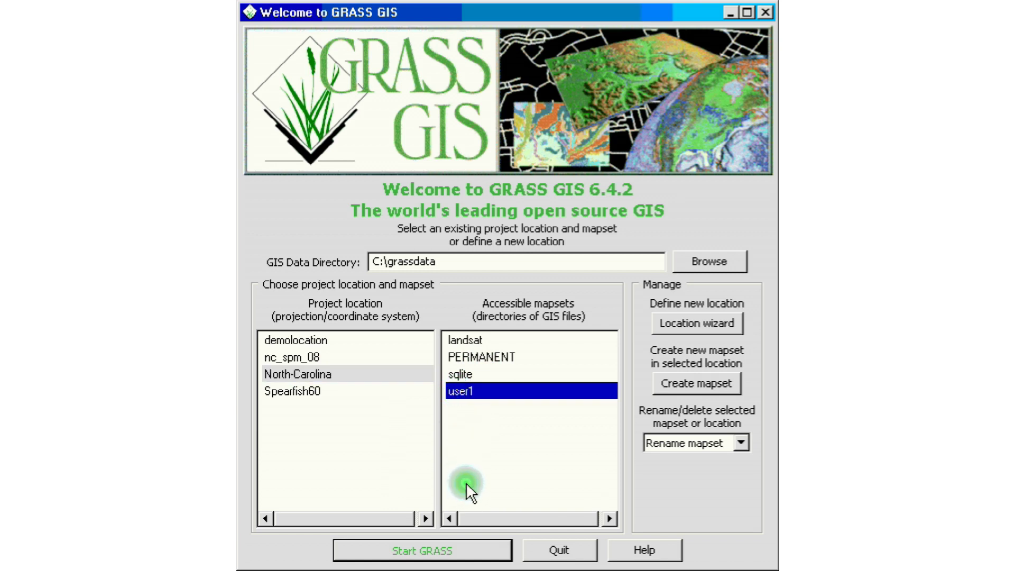
left_click(470, 554)
left_click(474, 552)
left_click(557, 260)
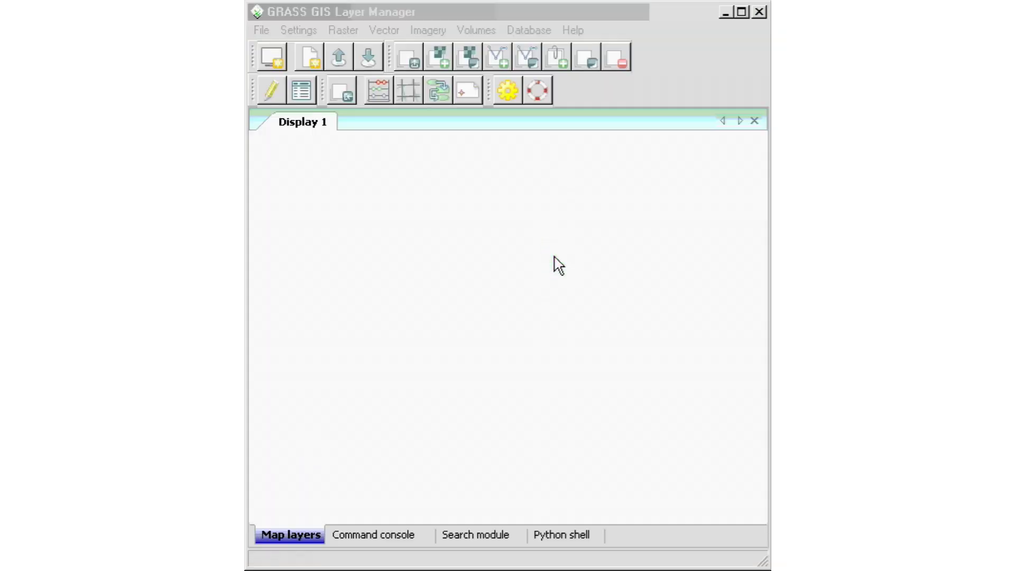
- Switch the Layer Manager to its Command console tab
left_click(482, 10)
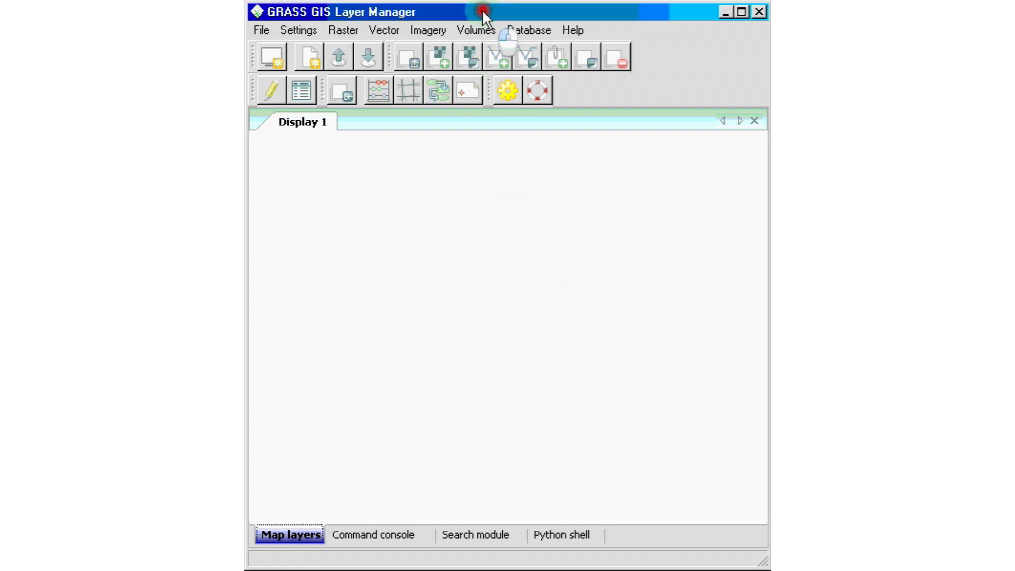
left_click(456, 313)
left_click(341, 77)
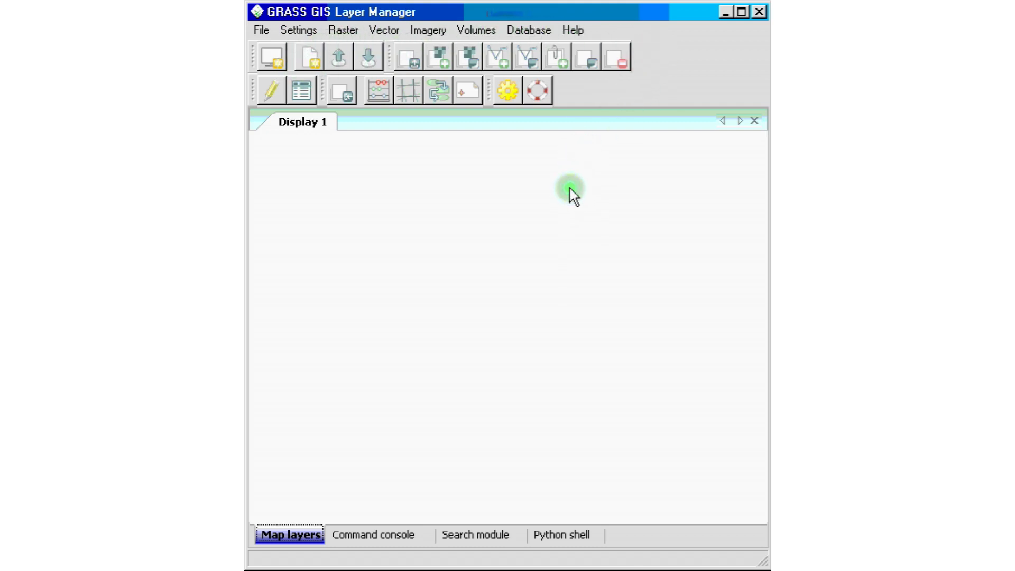
left_click(545, 207)
left_click(495, 218)
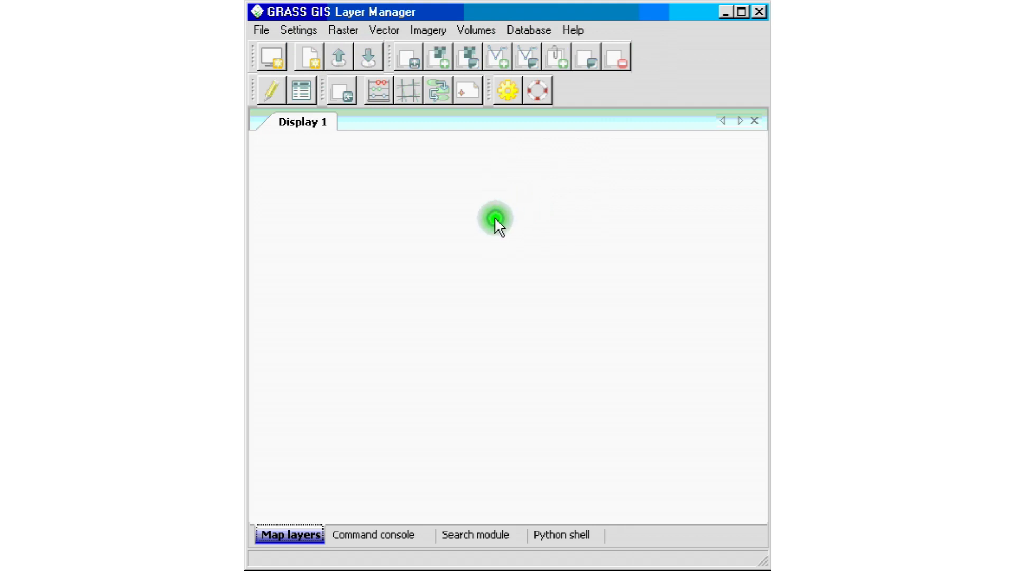
left_click(481, 241)
left_click(412, 203)
left_click(368, 497)
left_click(376, 538)
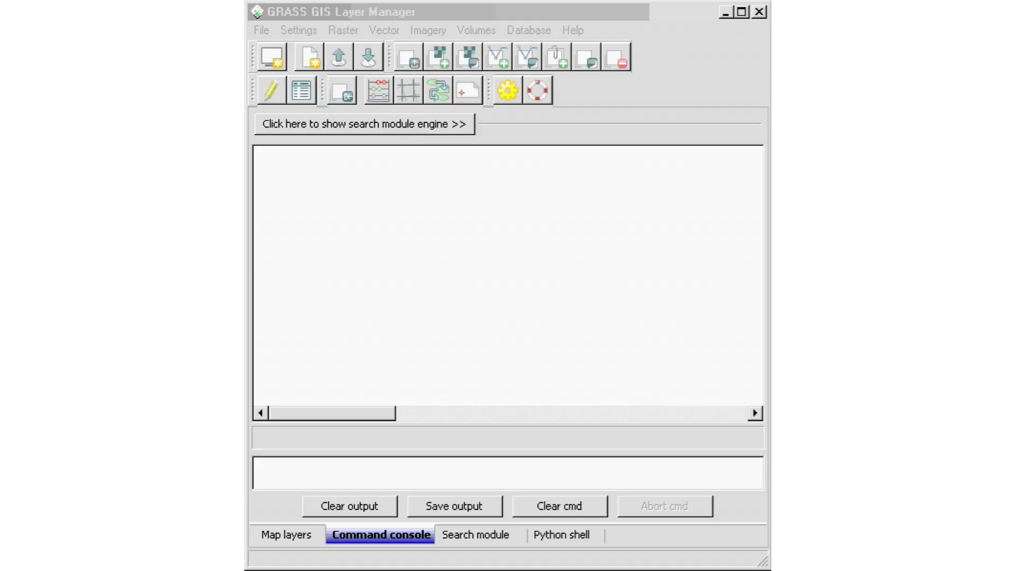
- Run g.list vect and g.list rast to list vector and raster maps
left_click(420, 463)
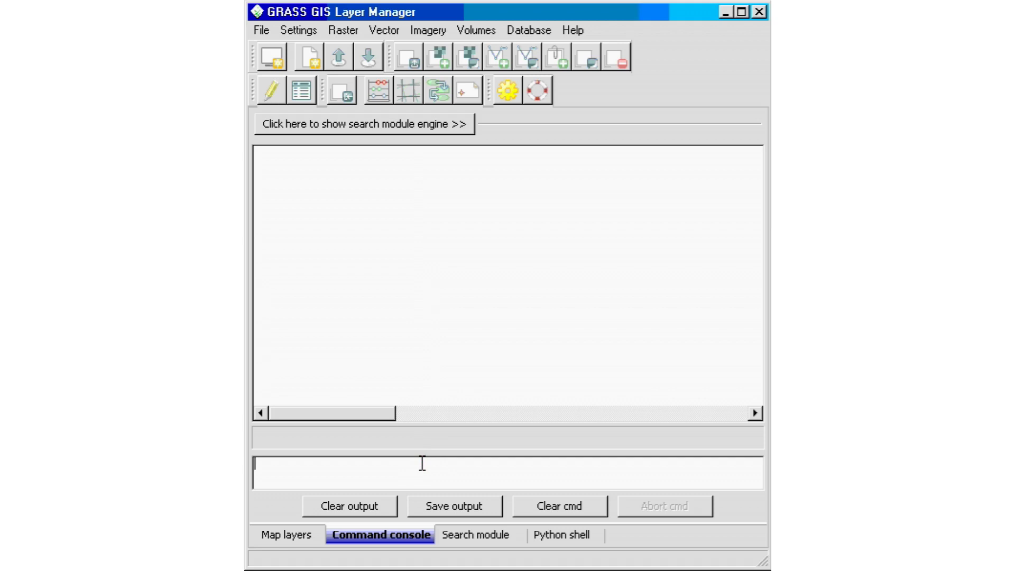
type(".")
key("BackSpace")
type("g.")
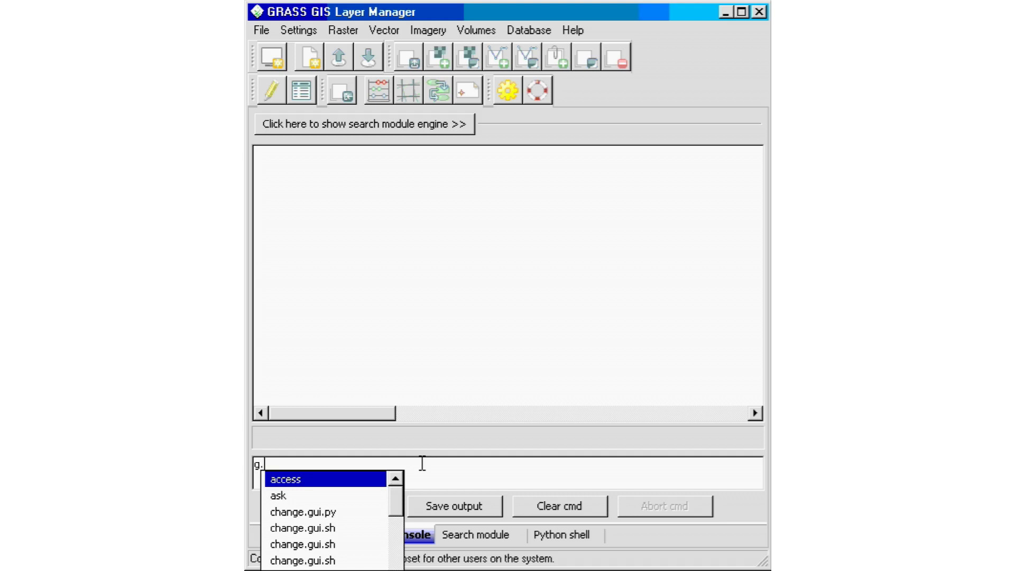
type("list")
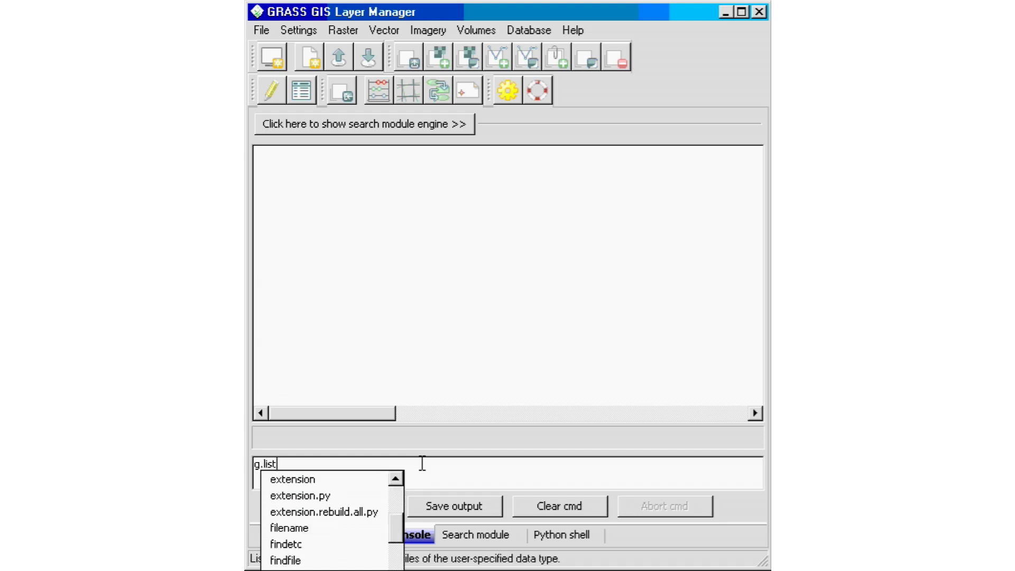
key("Escape")
type("v")
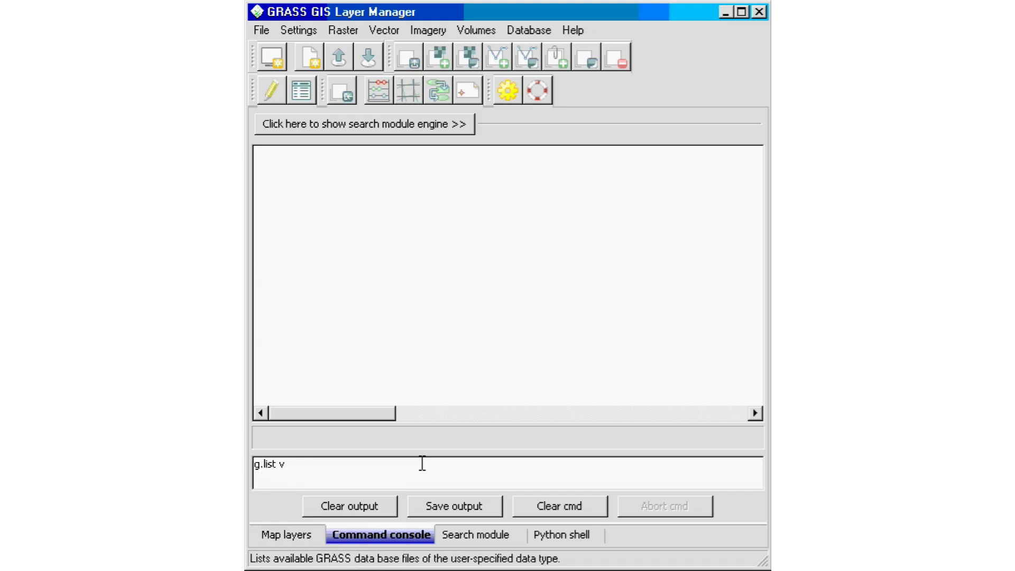
type("ect")
key("Return")
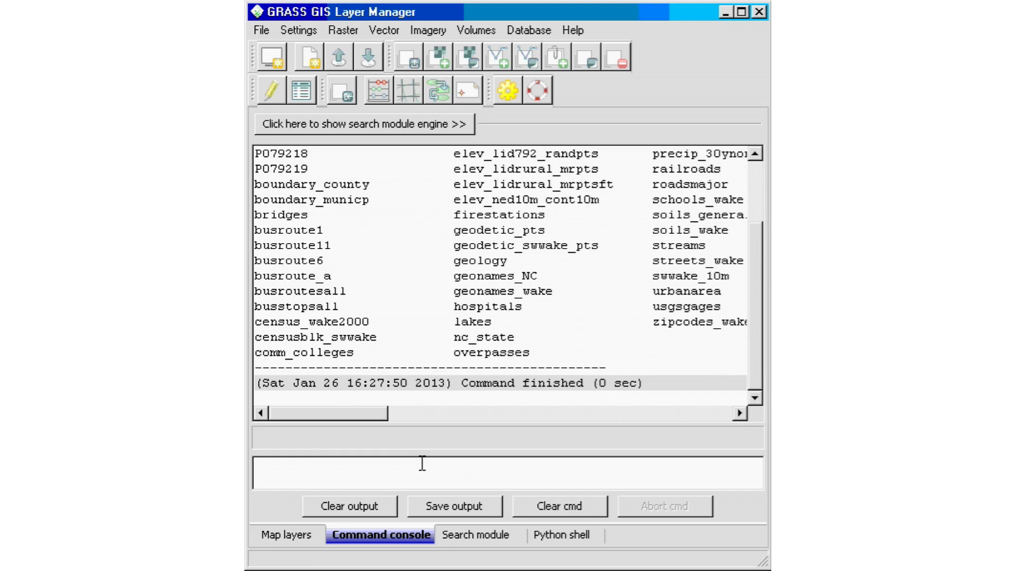
type("g.")
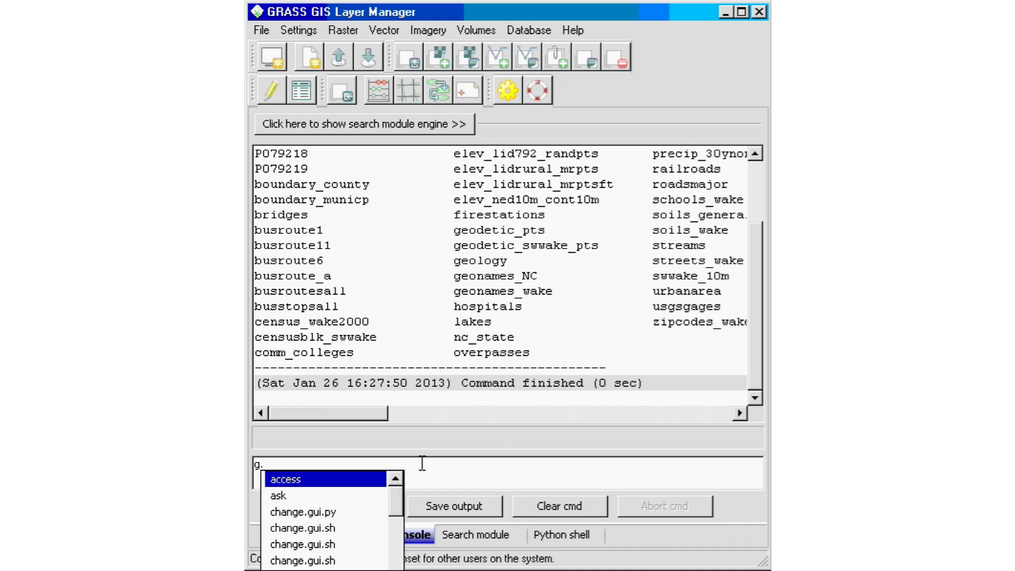
type("list")
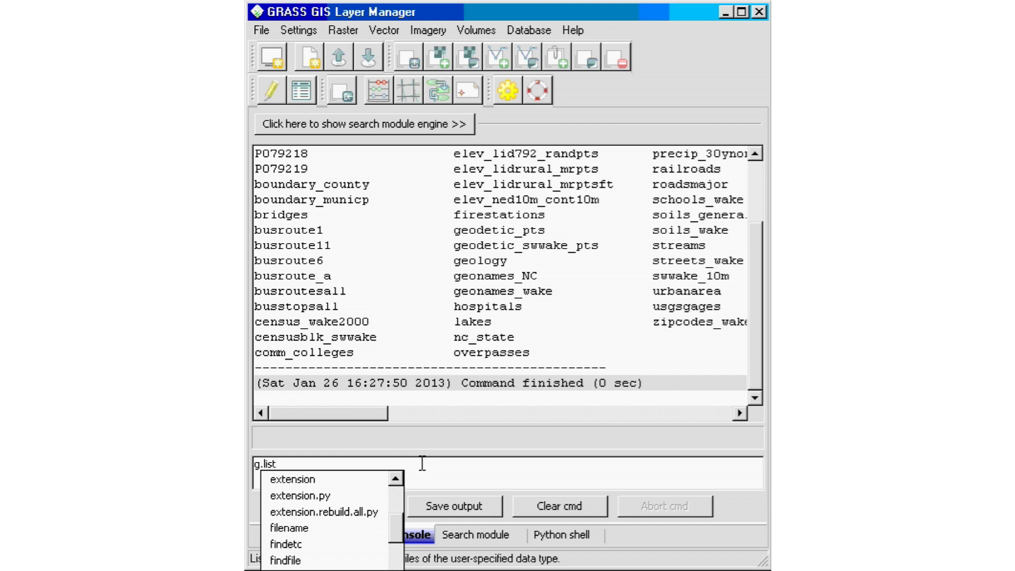
key("Escape")
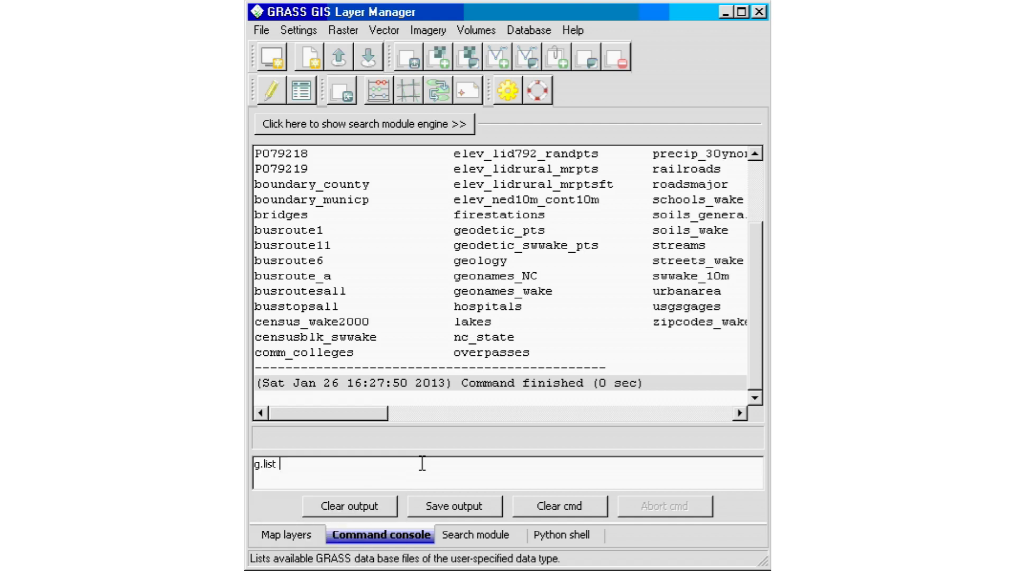
type("rast")
key("Return")
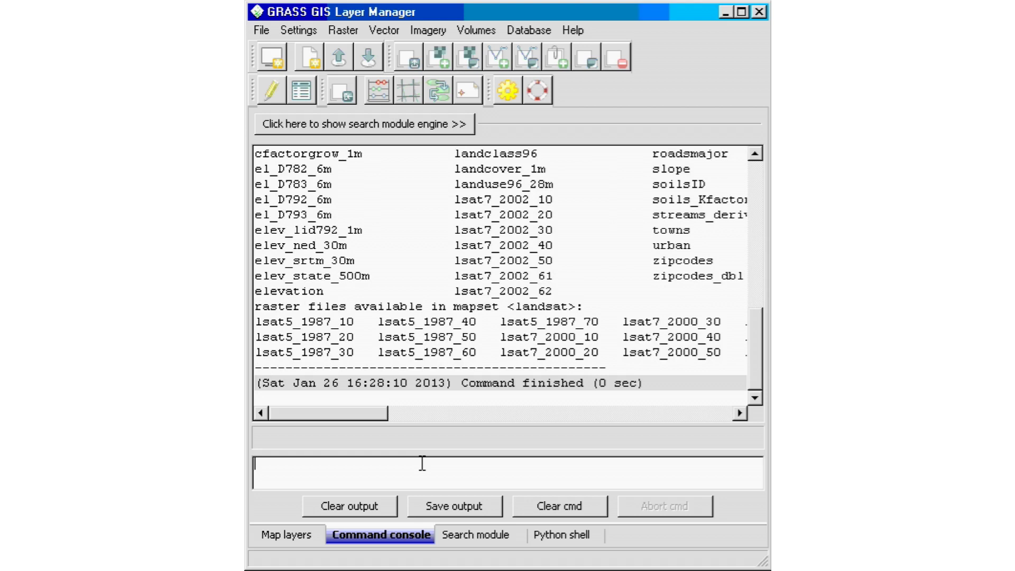
- Re-run g.list vect and g.list rast to list both map types again
type("g.list vect")
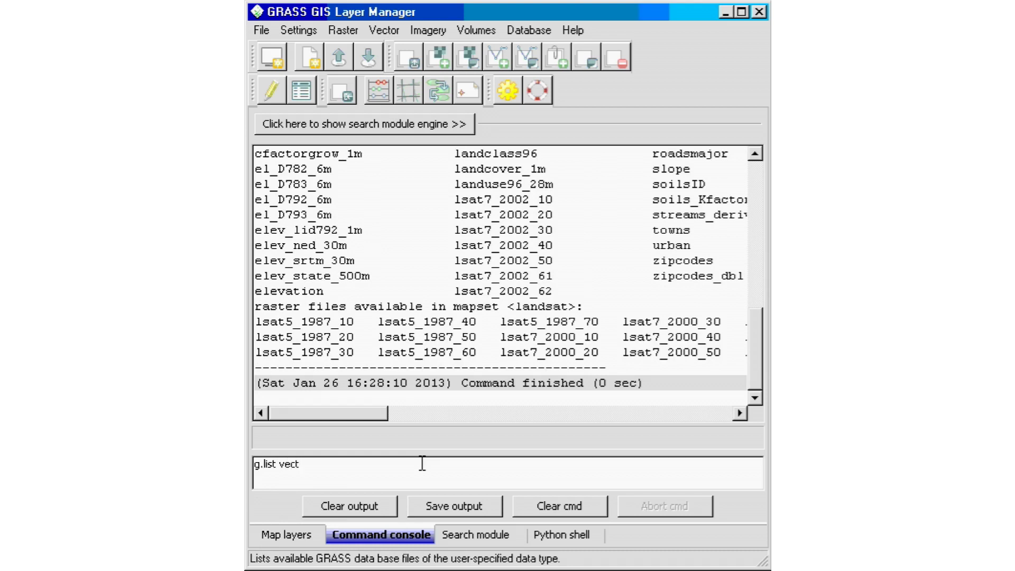
key("Return")
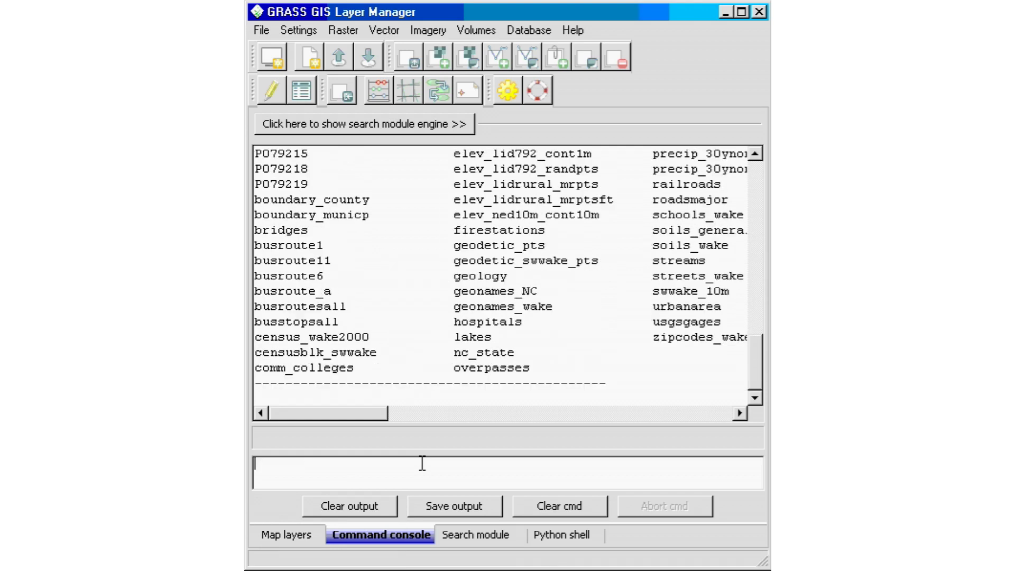
type("g.")
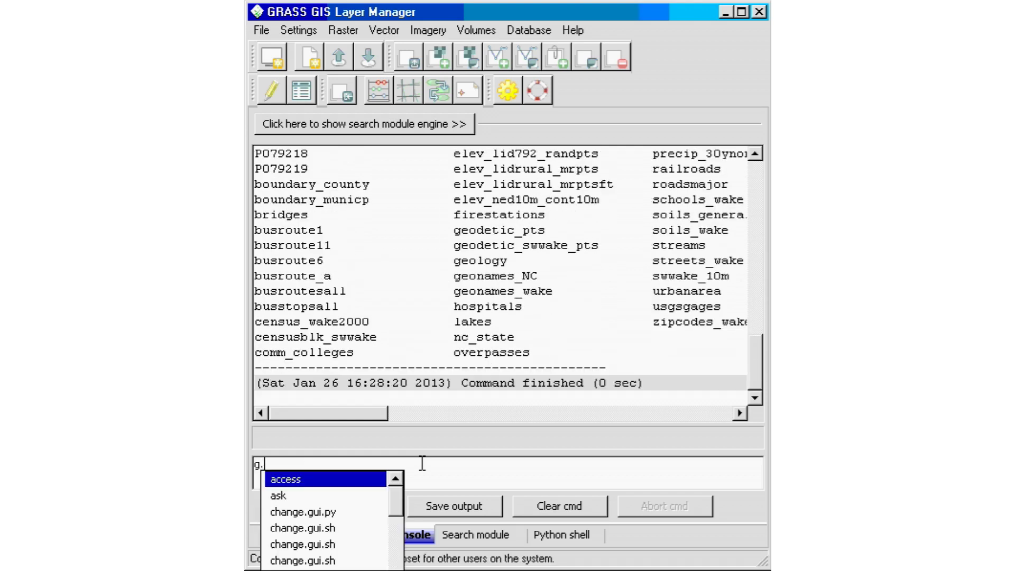
type("li")
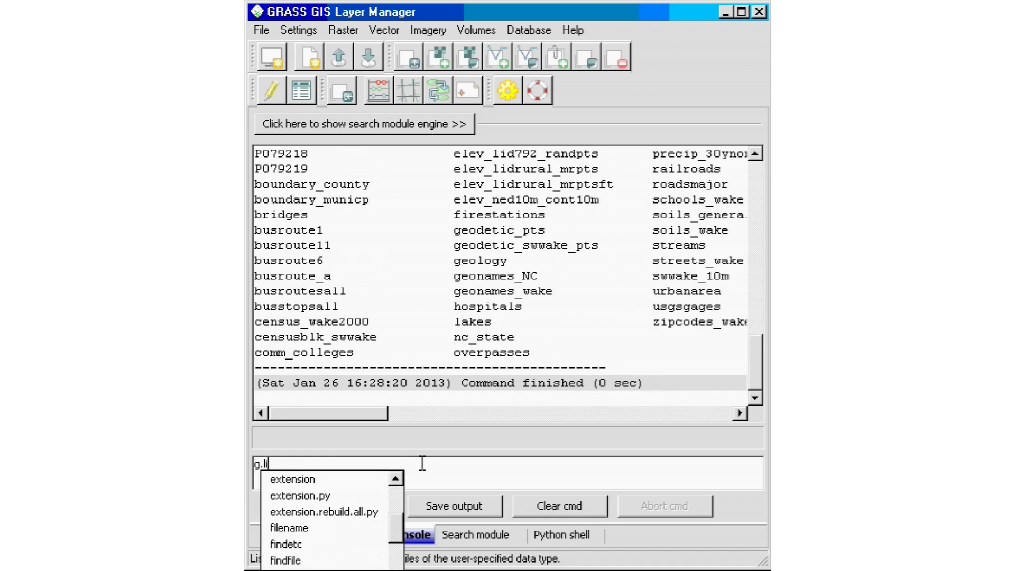
type("st rast")
key("Return")
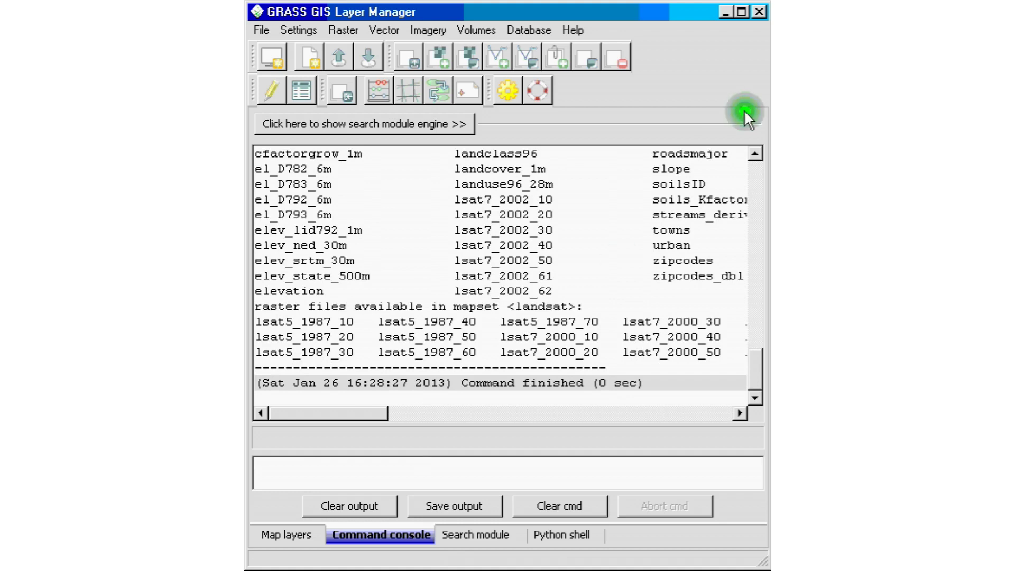
- Run r.info elevation, showing 1350×1500 cells, 10 m resolution and range 55.58–156.33
mouse_move(751, 368)
left_mouse_down()
mouse_move(756, 291)
mouse_move(756, 364)
mouse_move(763, 292)
mouse_move(767, 305)
left_mouse_up()
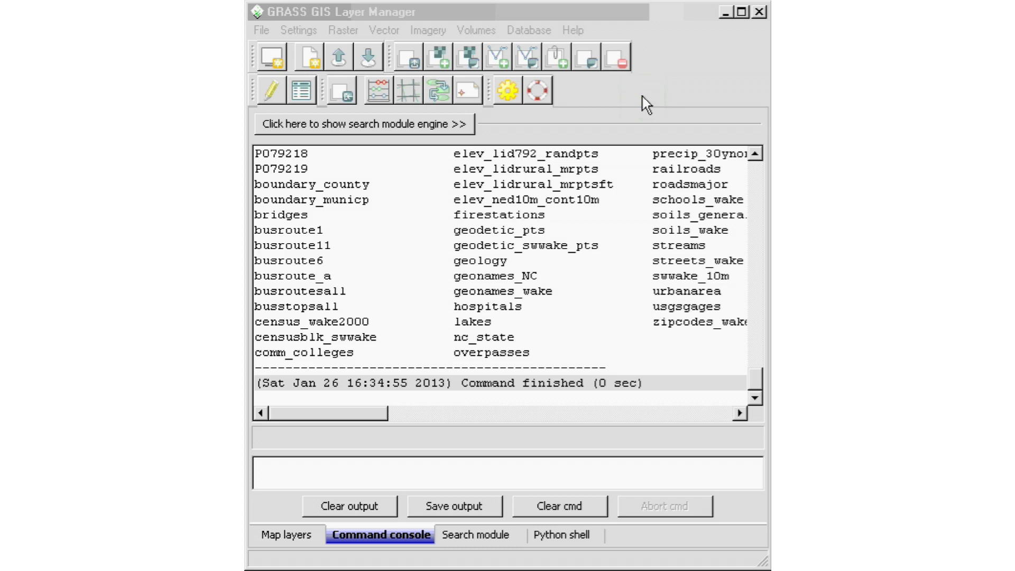
left_click(382, 466)
type("r")
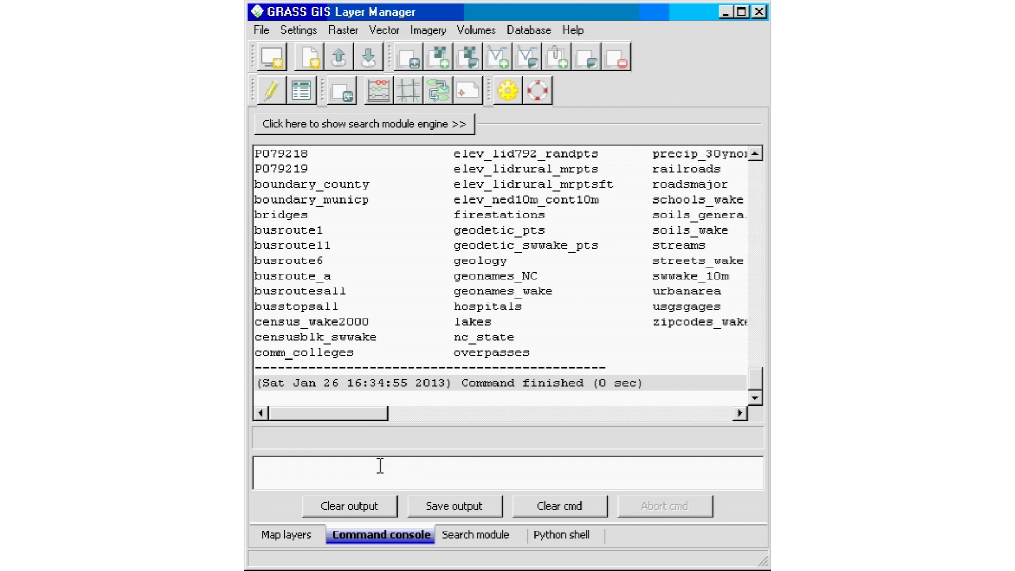
type("r.")
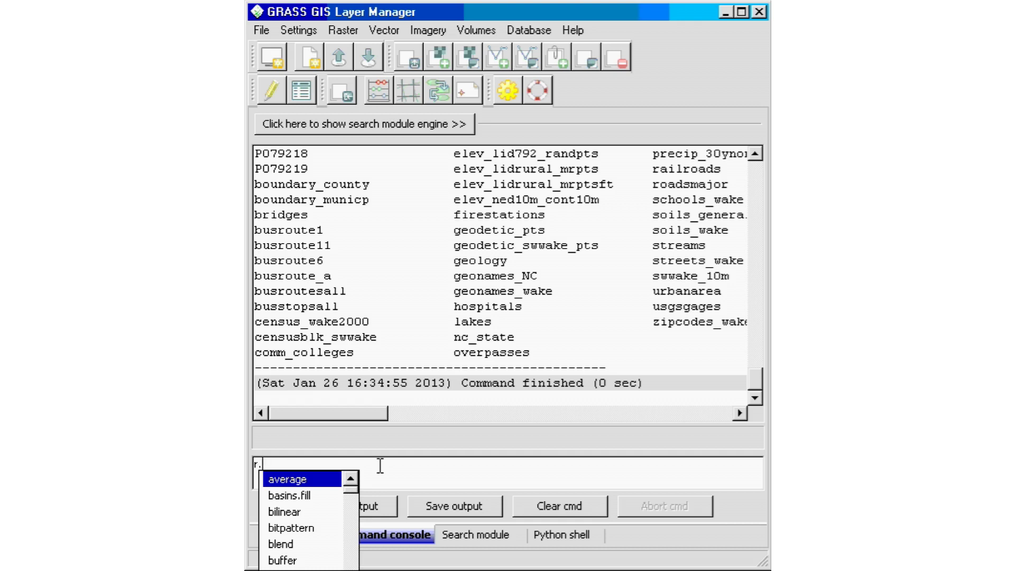
type("in")
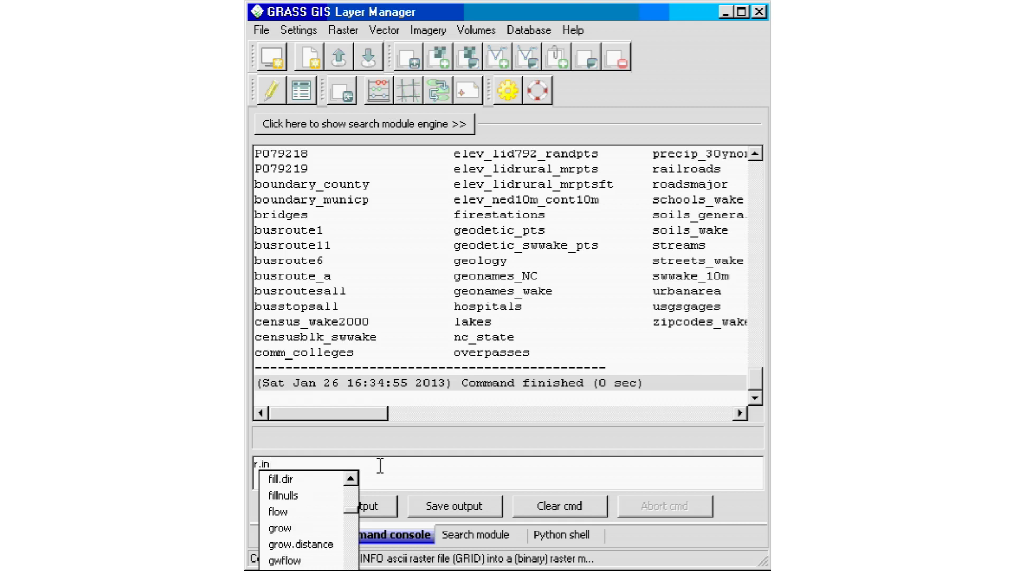
type("fo")
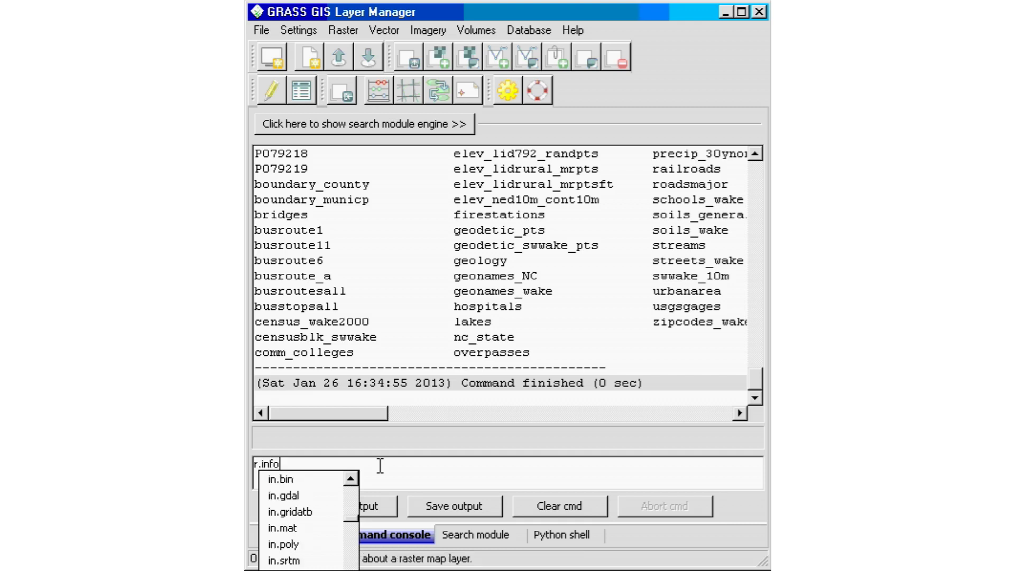
key("Escape")
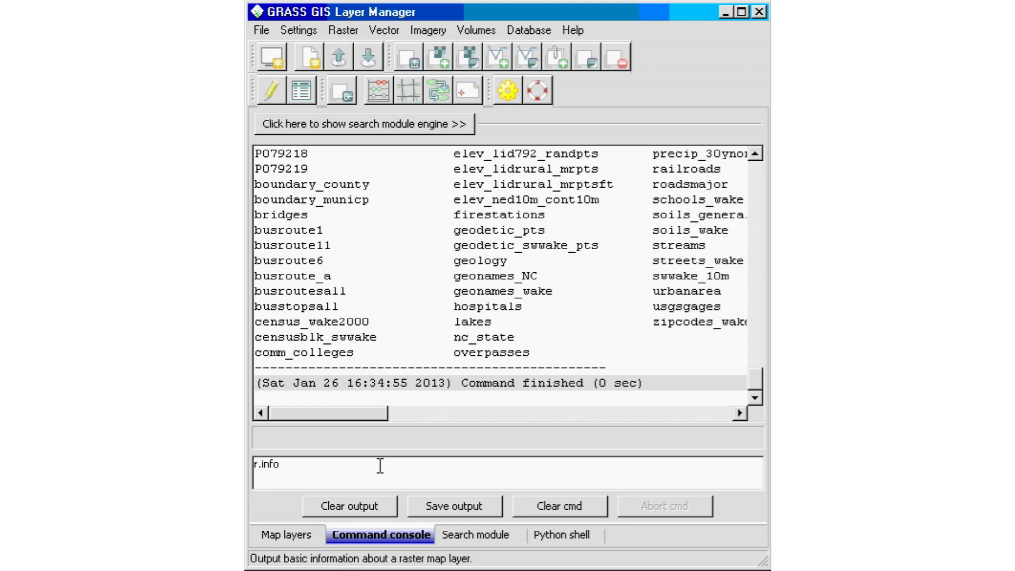
type("elevation")
key("Return")
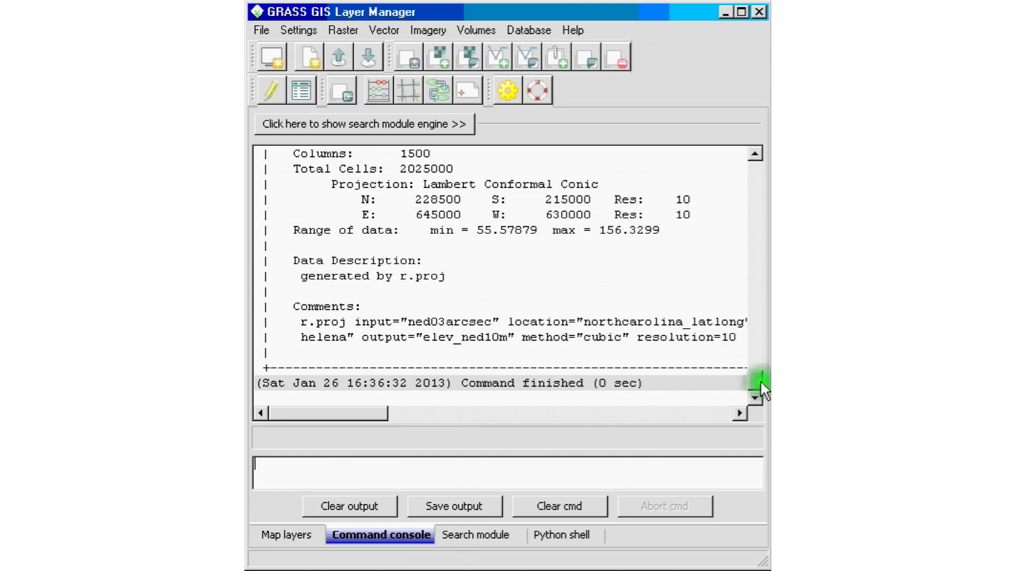
left_click_drag(756, 380, 749, 363)
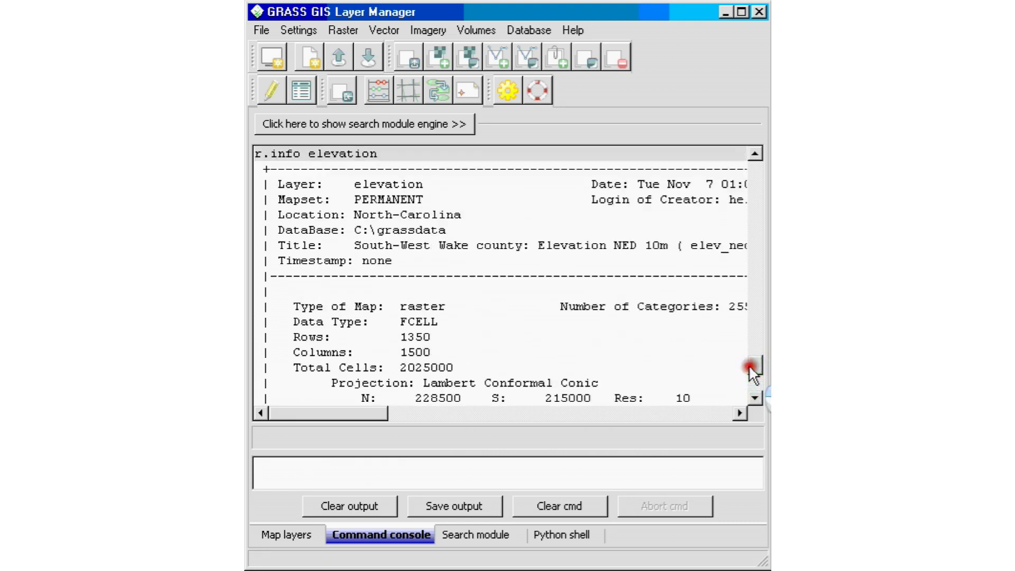
left_click_drag(749, 364, 747, 370)
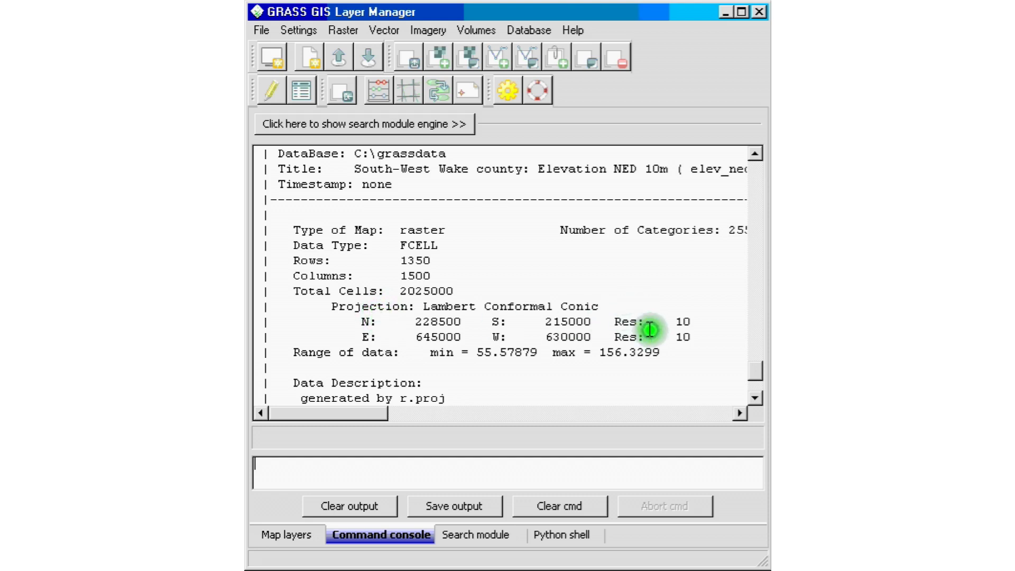
left_click_drag(753, 367, 751, 362)
left_click_drag(311, 413, 331, 412)
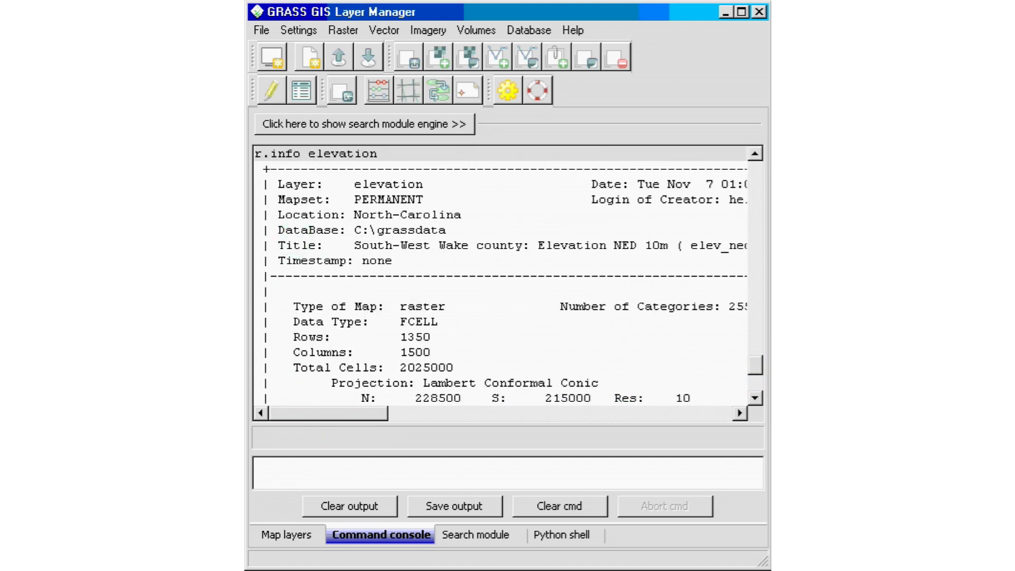
left_click_drag(753, 365, 755, 390)
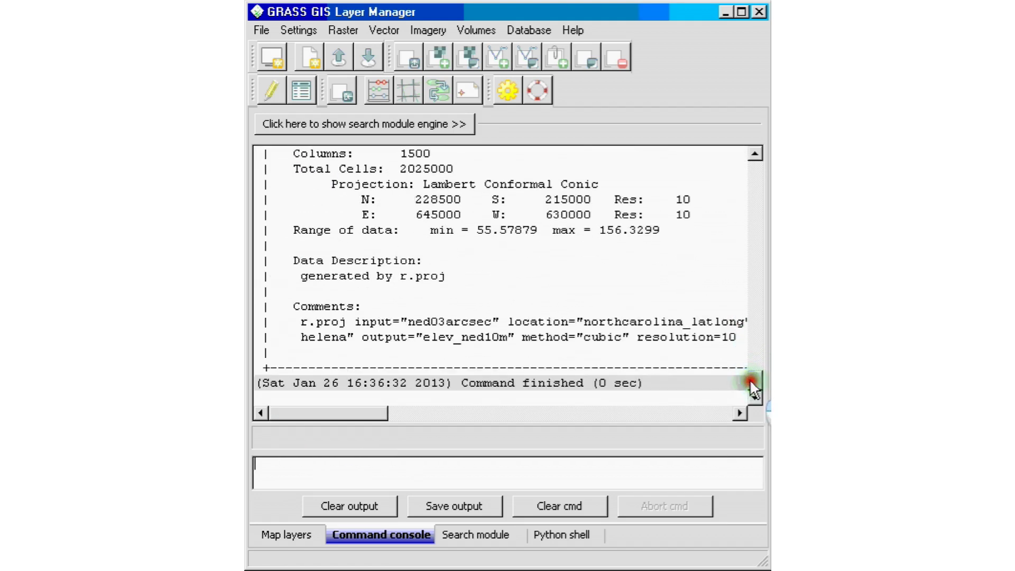
mouse_move(356, 413)
left_mouse_down()
mouse_move(437, 412)
mouse_move(338, 421)
mouse_move(359, 417)
left_mouse_up()
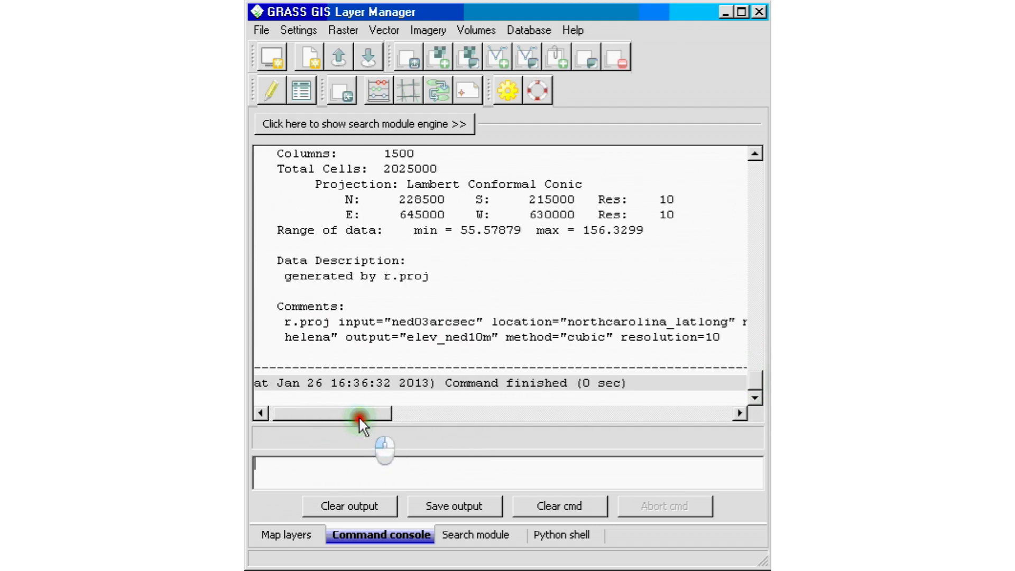
mouse_move(746, 376)
left_mouse_down()
mouse_move(746, 359)
mouse_move(748, 378)
left_mouse_up()
left_click(480, 463)
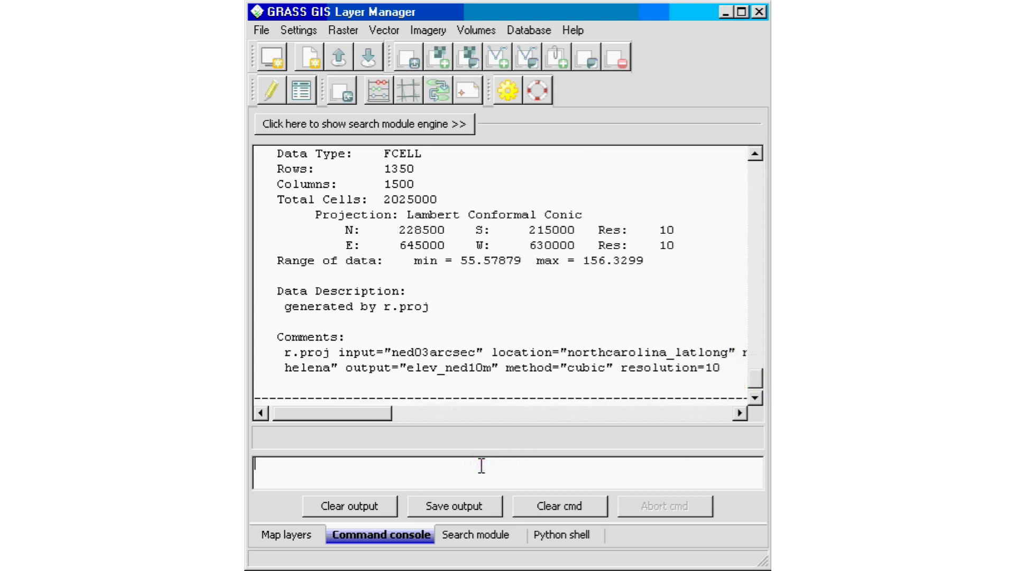
- Run g.list rast, then r.info urban, then g.list rast again
type("g.")
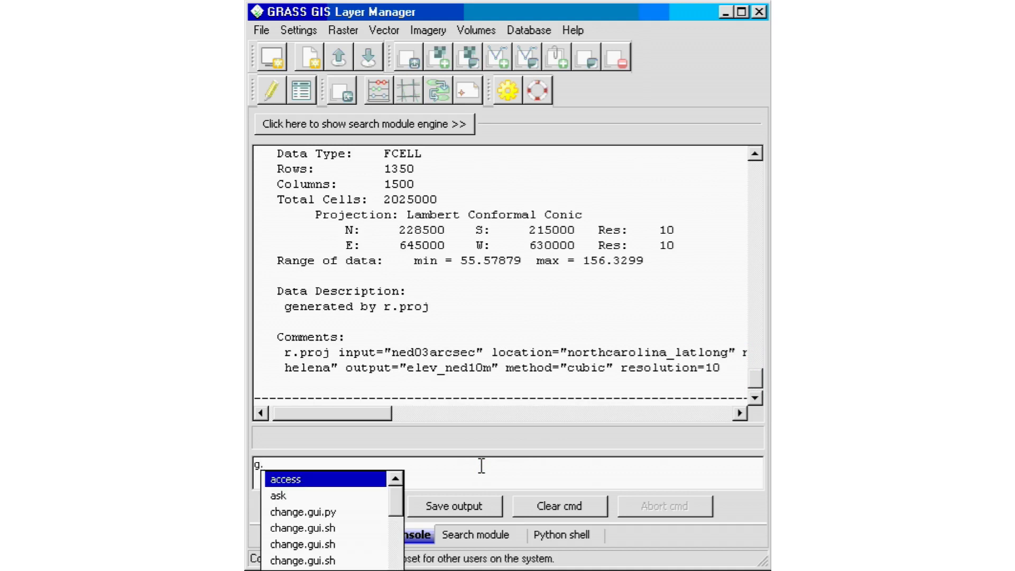
type("list ")
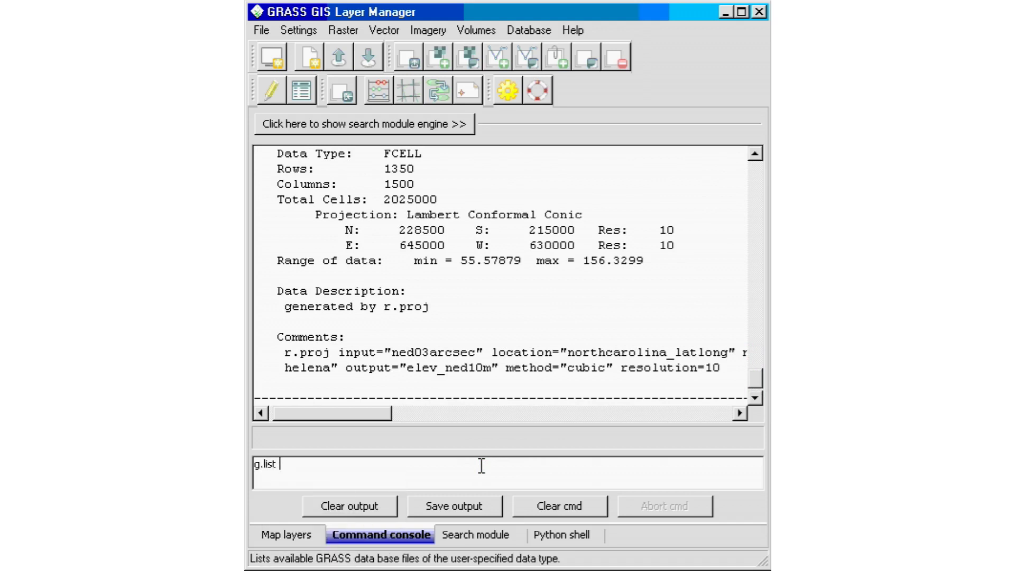
type("rast")
key("Return")
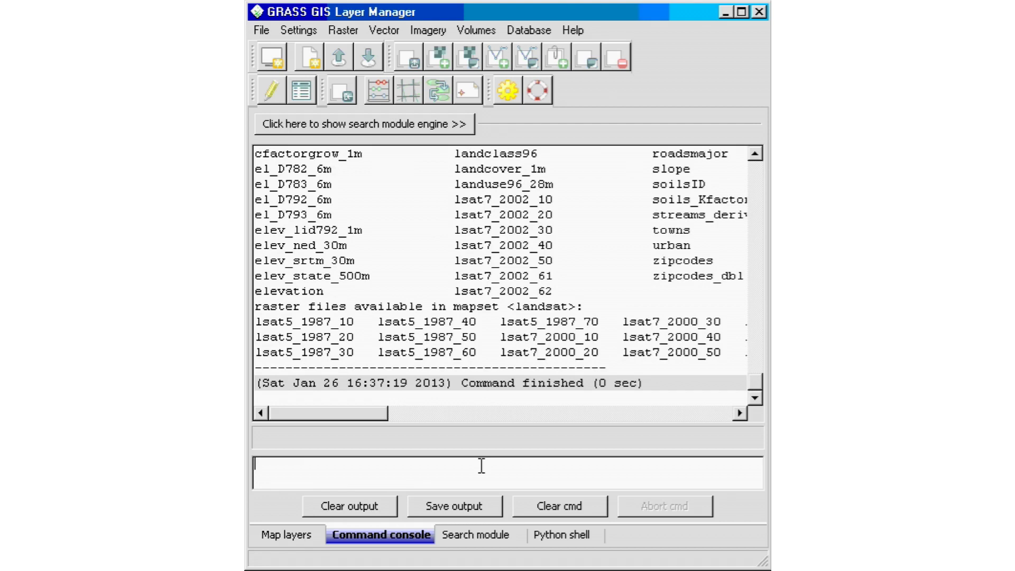
type("r.info")
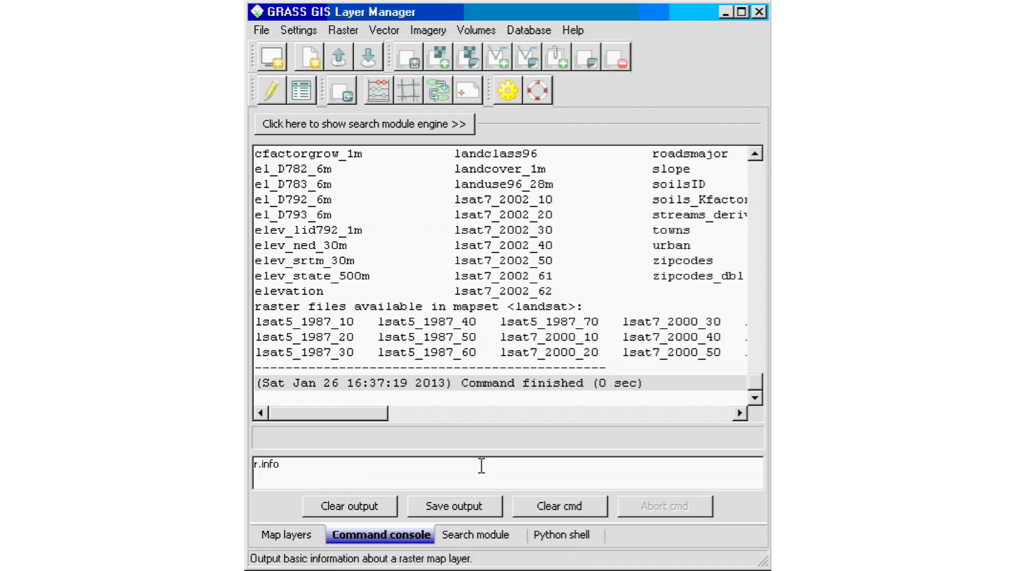
type(" urban")
key("Return")
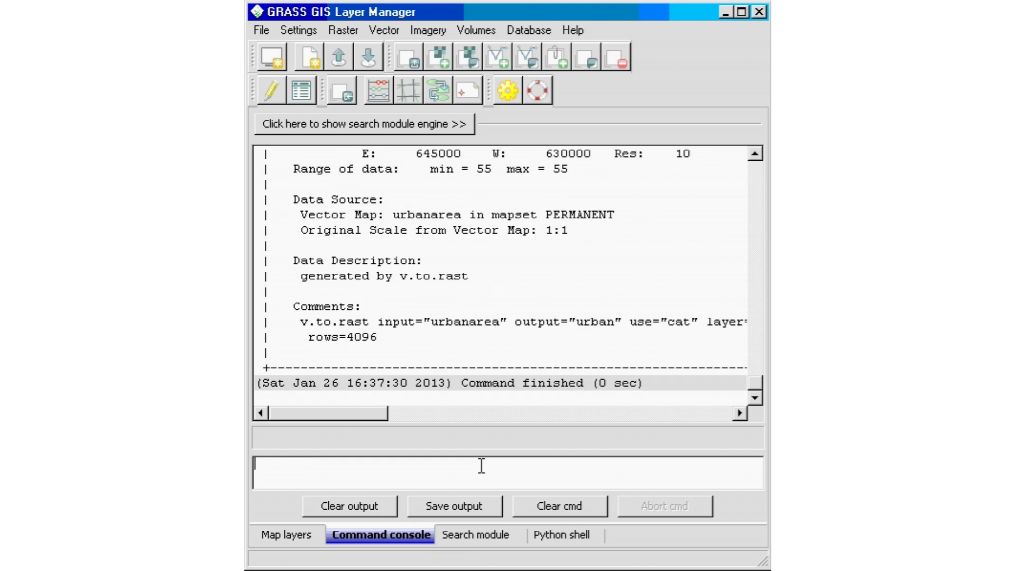
type("g.")
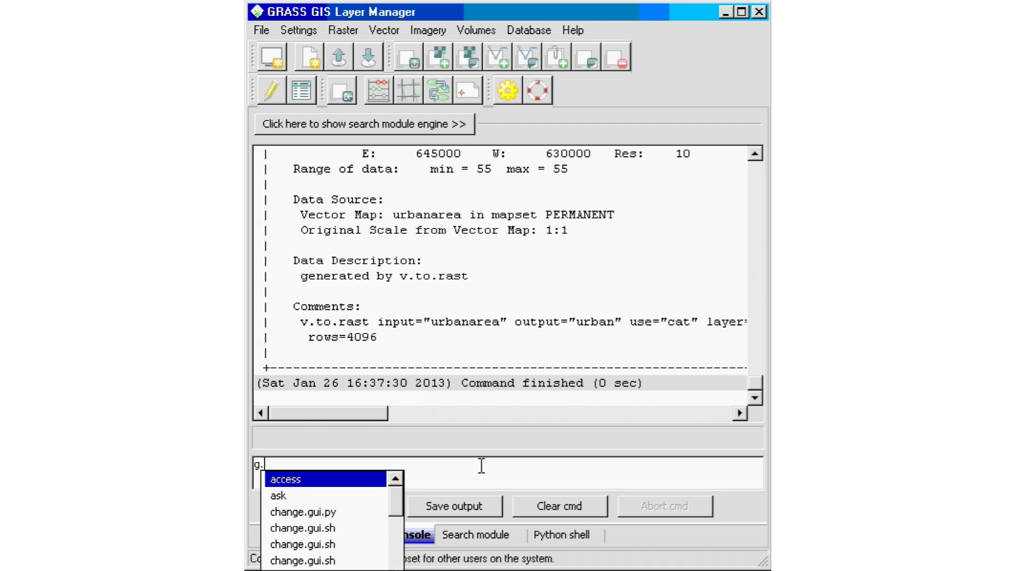
type("list")
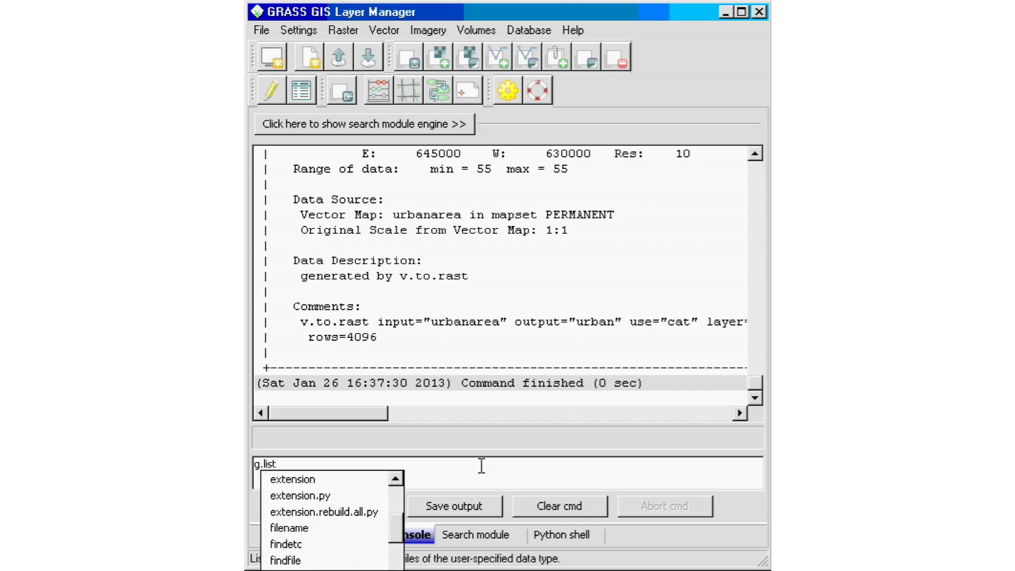
type(" rast")
key("Return")
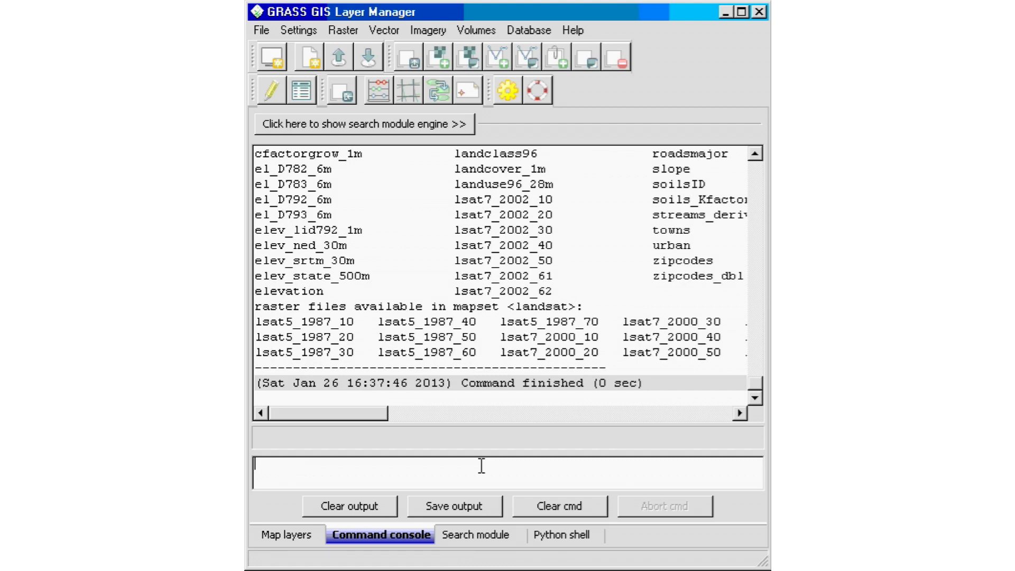
- Run r.info zipcodes to show its metadata with values 27511–27610
type("r.info z")
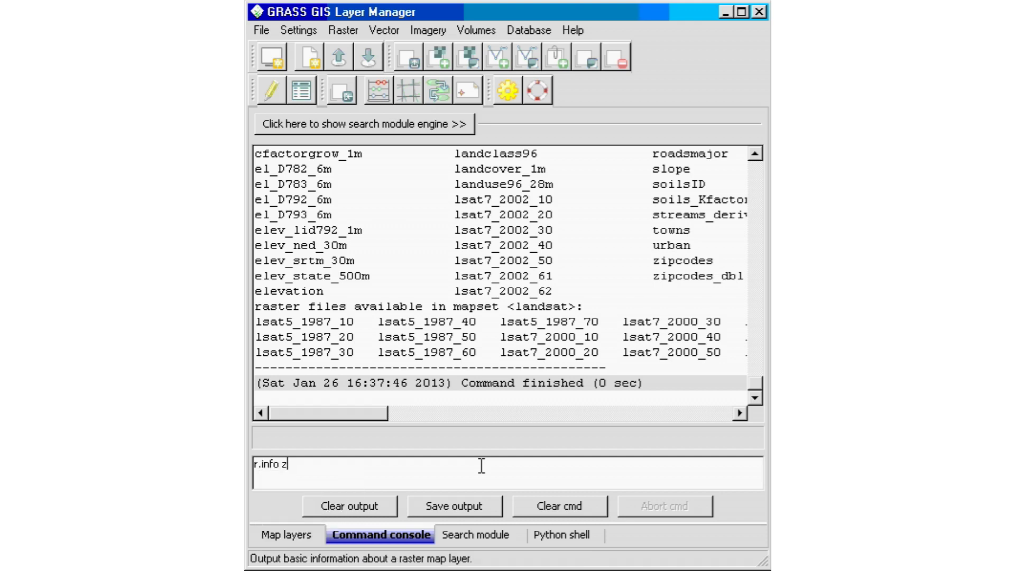
type("ipcodes")
key("Return")
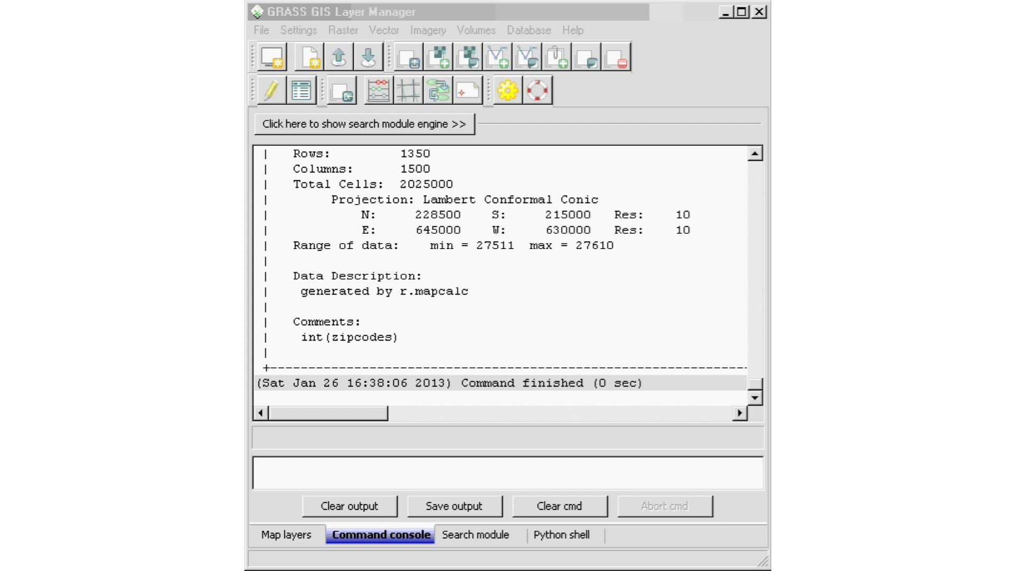
left_click(398, 476)
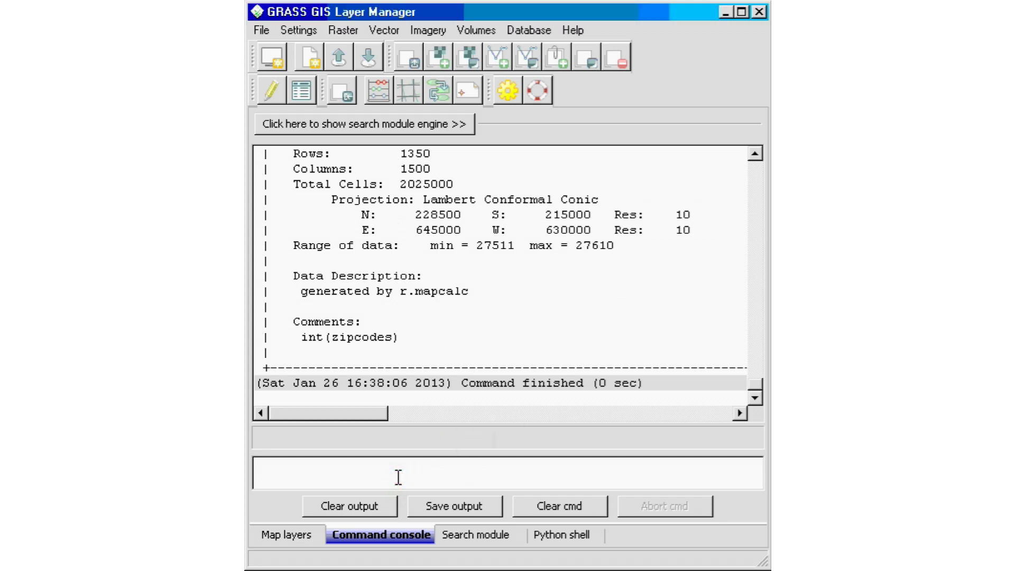
- Run g.list vect to list vector maps such as busroute1, firestations and schools_wake
type("v")
key("BackSpace")
type("g.l")
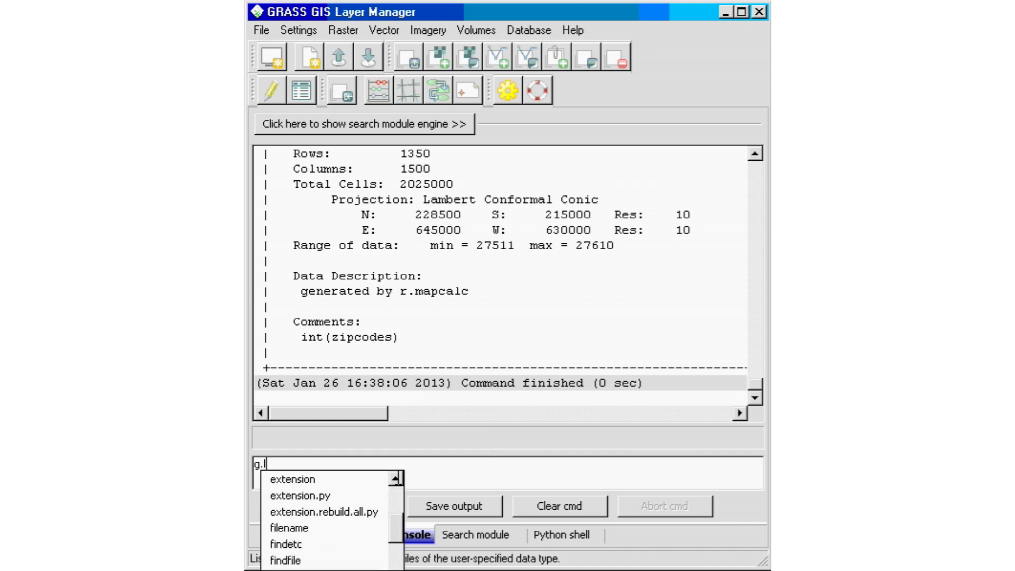
type("ist vect")
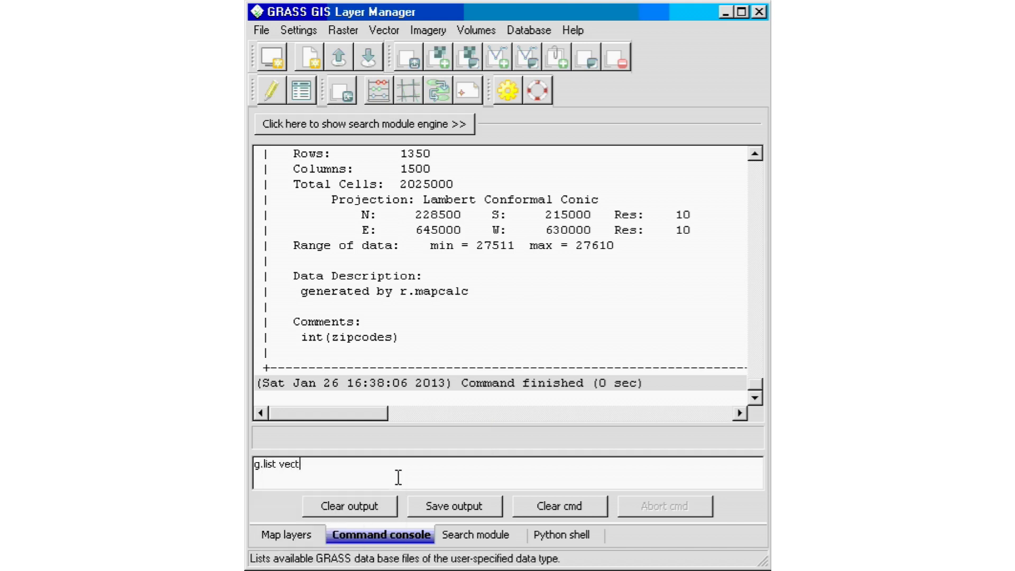
key("Return")
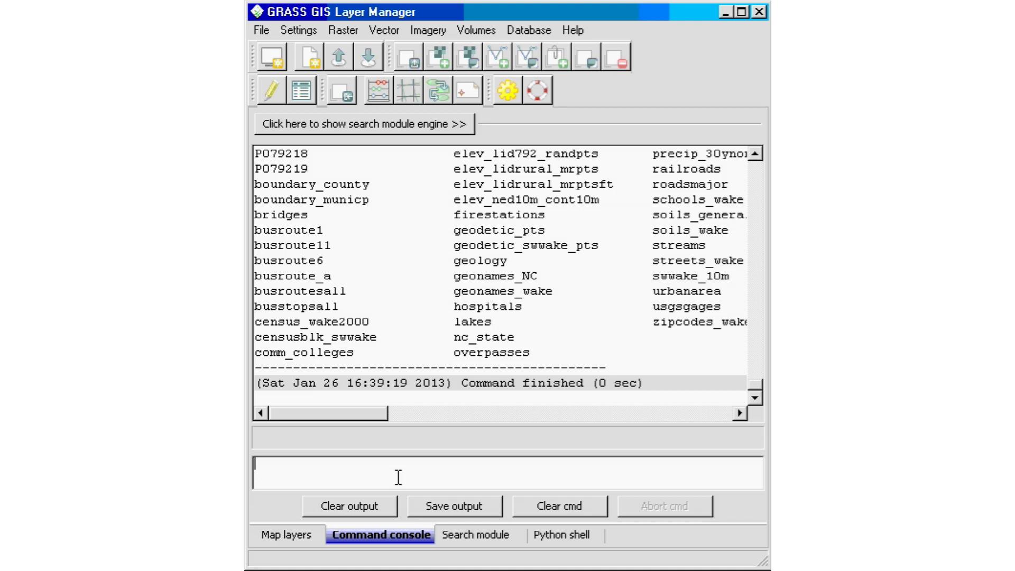
- Run v.info railroads and scroll through its 10837-line metadata report
type("v.info")
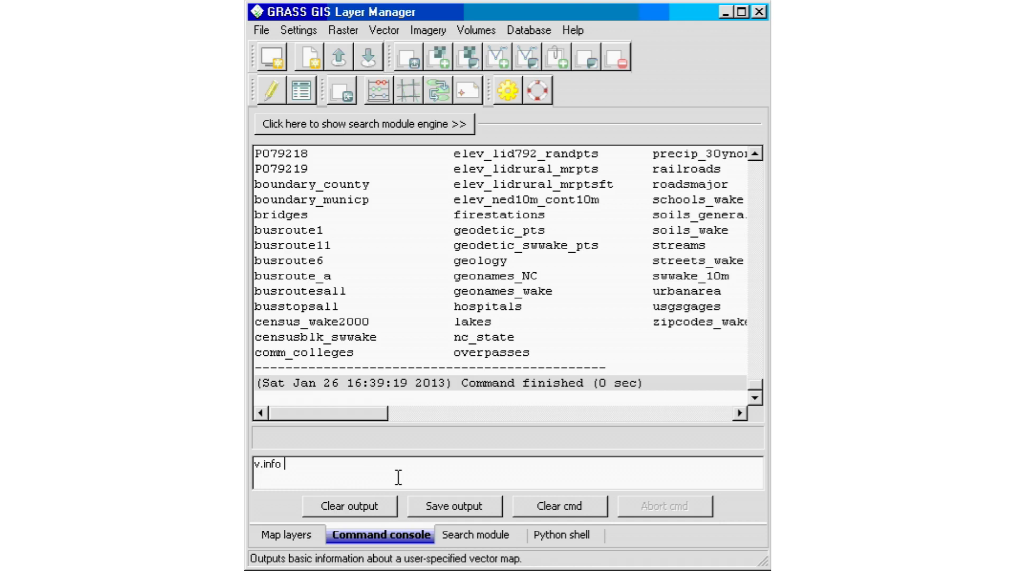
type(" railroads")
key("Return")
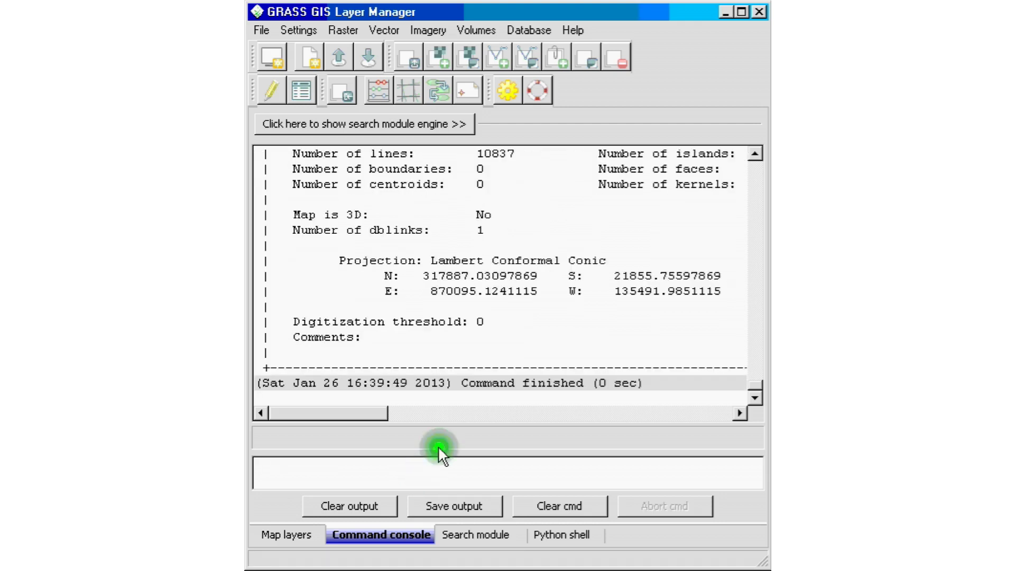
scroll(756, 380, "up", 5)
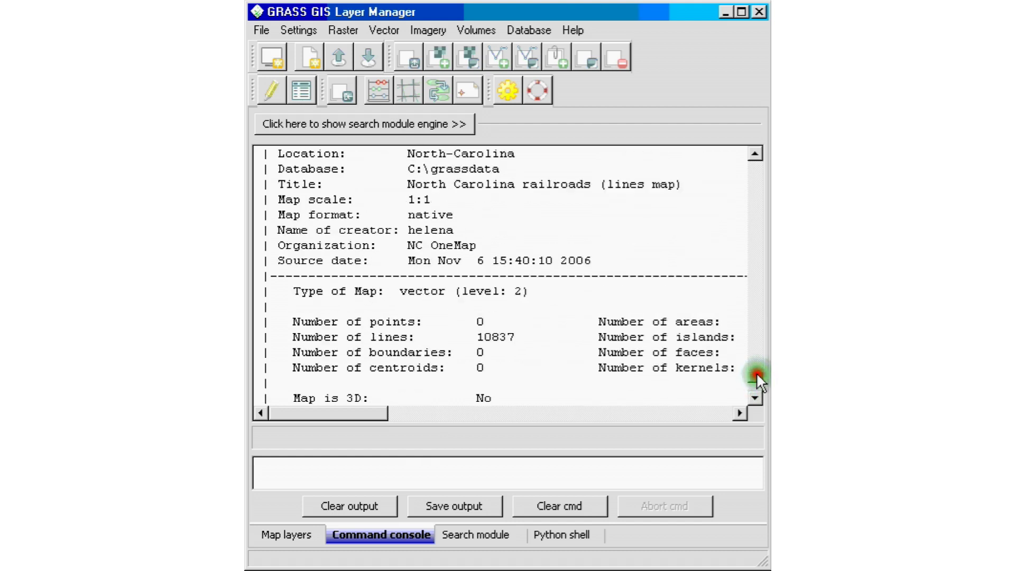
scroll(754, 372, "down", 1)
left_click(755, 398)
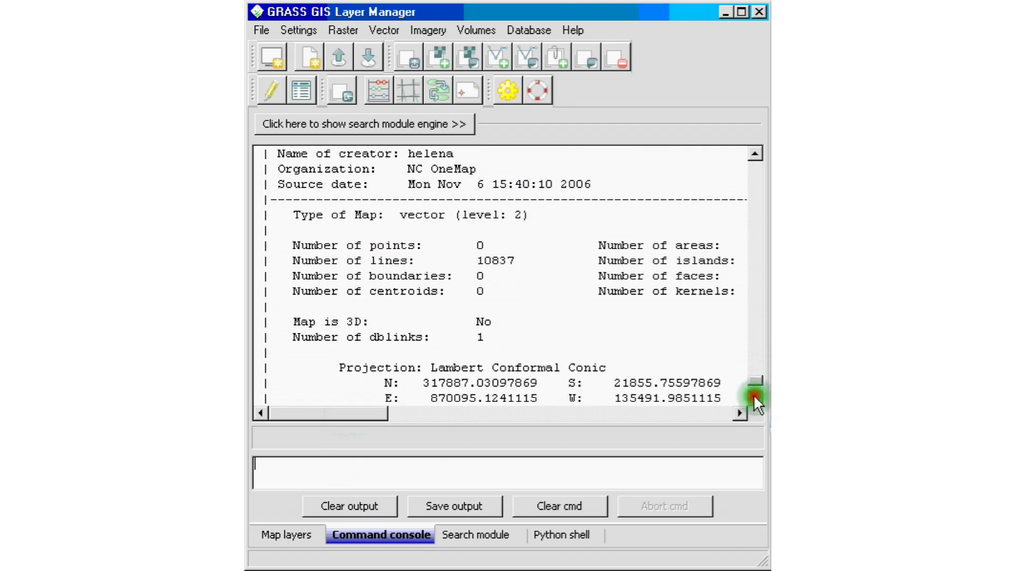
mouse_move(349, 410)
left_mouse_down()
mouse_move(394, 408)
mouse_move(340, 407)
left_mouse_up()
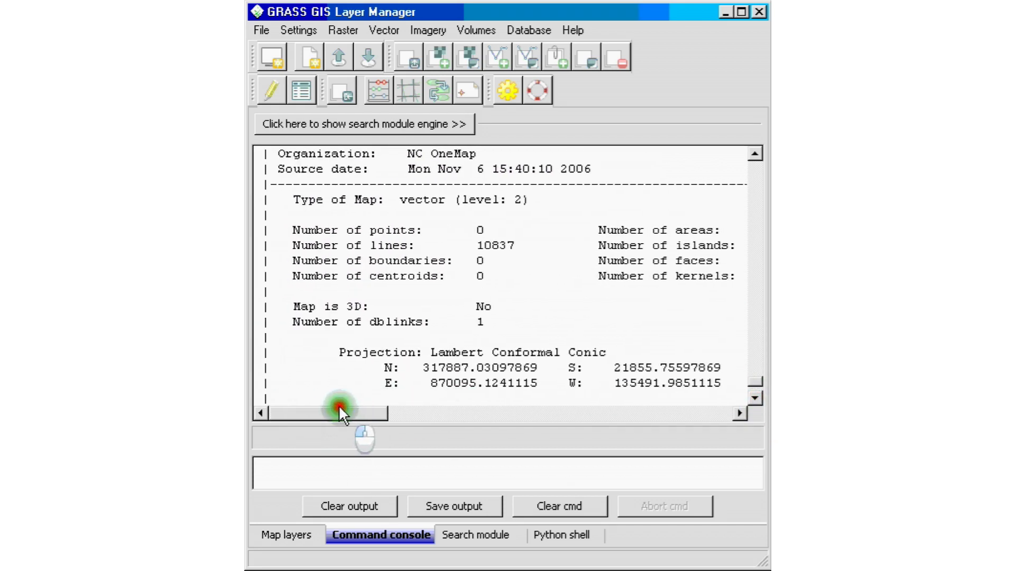
left_click(753, 399)
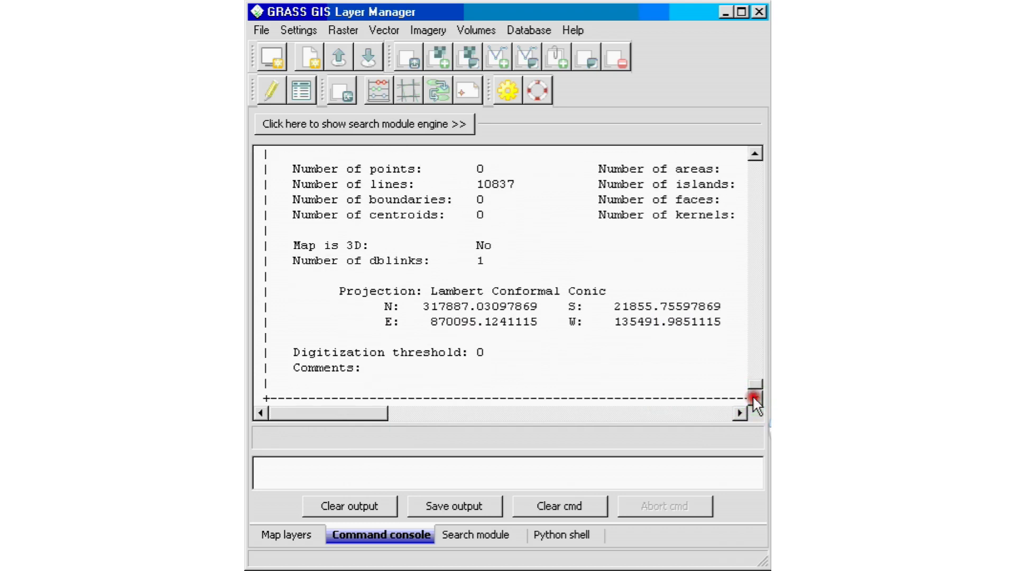
- Re-run g.list vect to list the vector maps again
left_click(521, 462)
type("g.list vect")
key("Return")
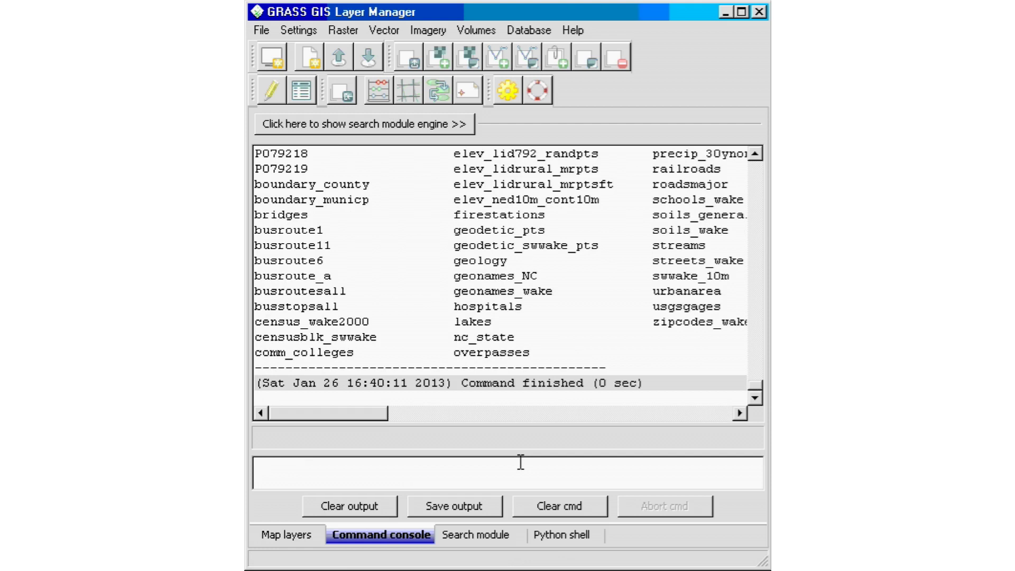
- Run v.info streams to report the streams vector map's metadata
type("v.info")
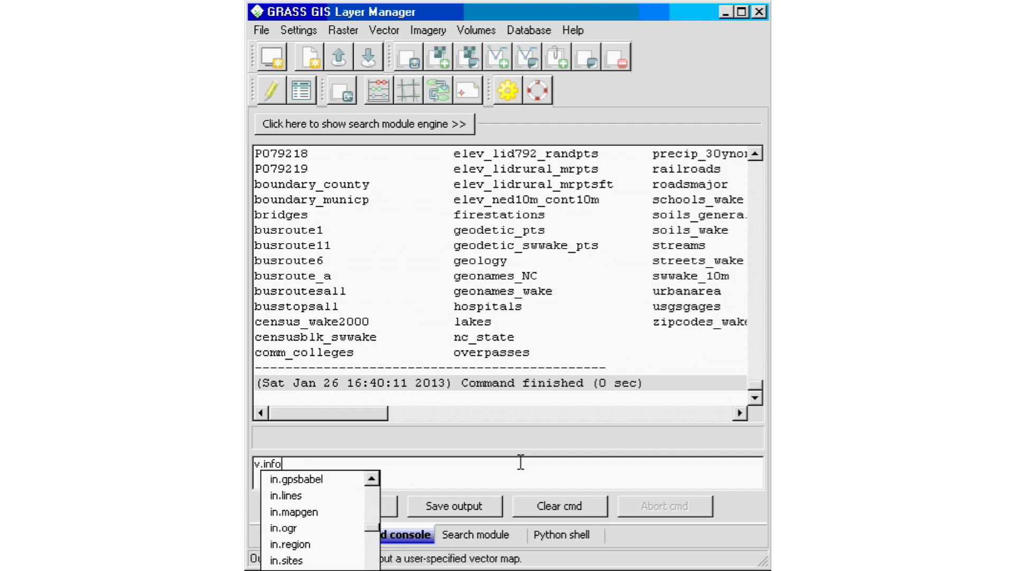
type(" streams")
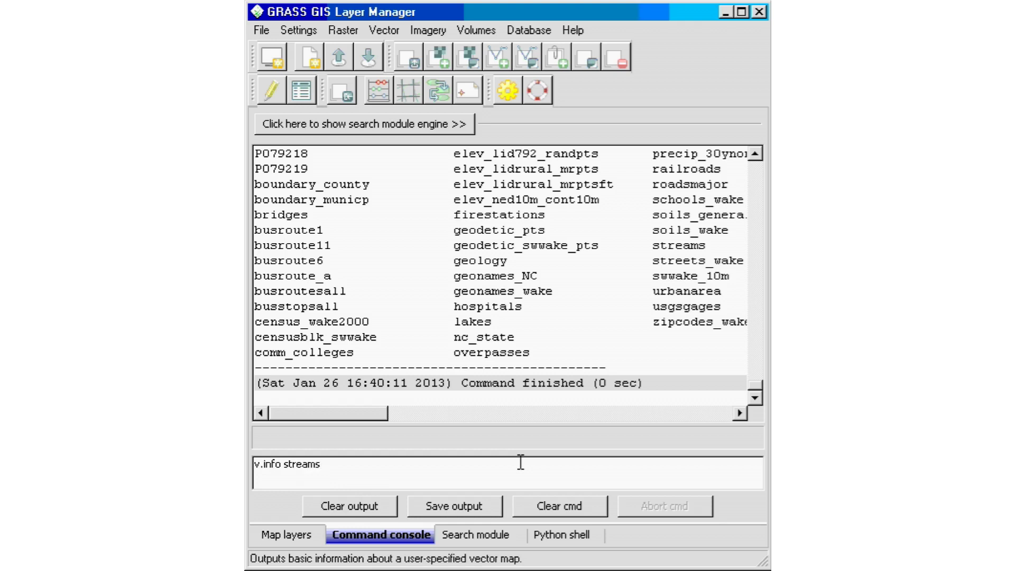
key("Return")
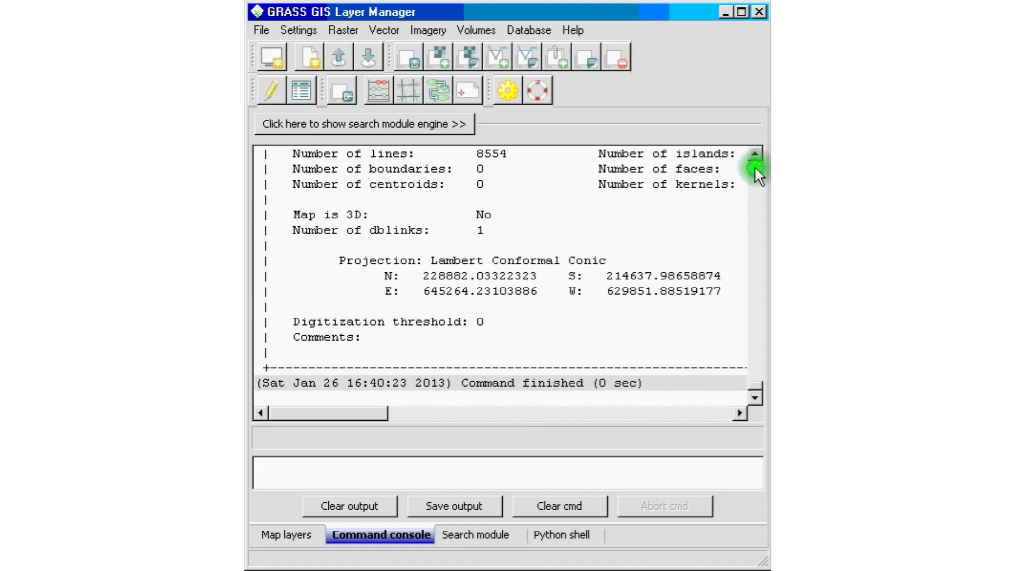
- Scroll through the streams report, marking the Layer: streams line
left_click(753, 152)
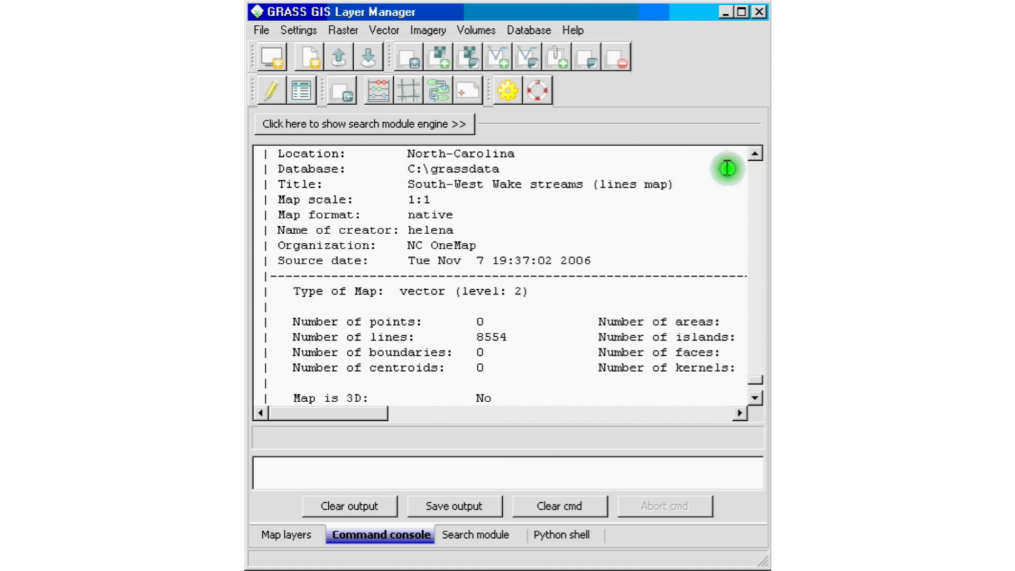
left_click(754, 153)
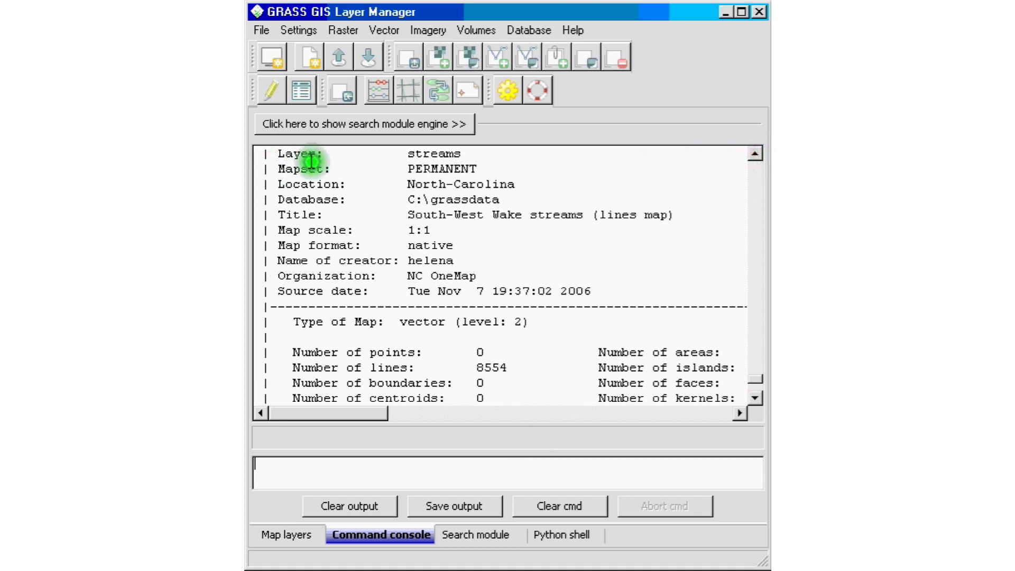
left_click(419, 154)
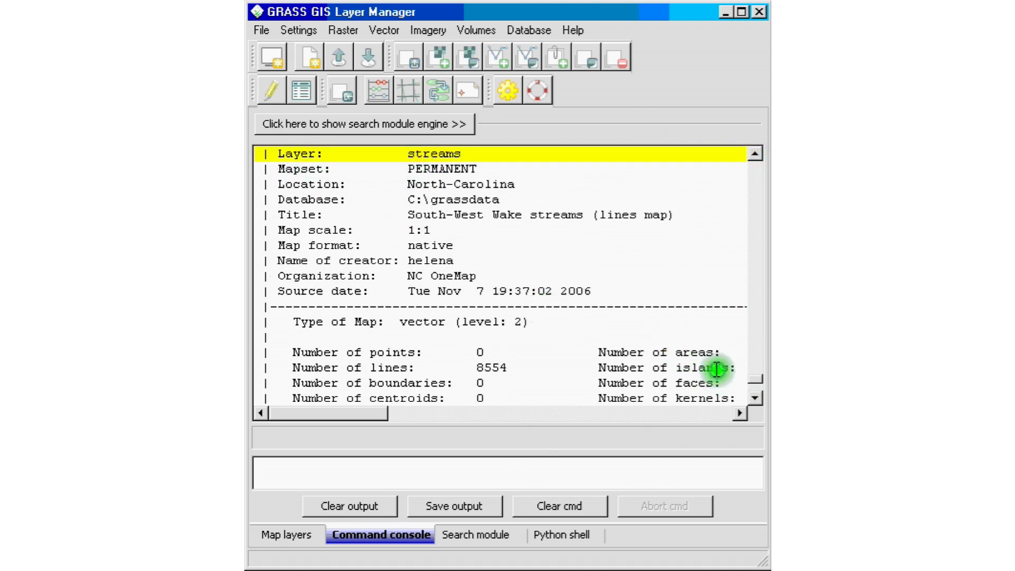
scroll(703, 360, "down", 4)
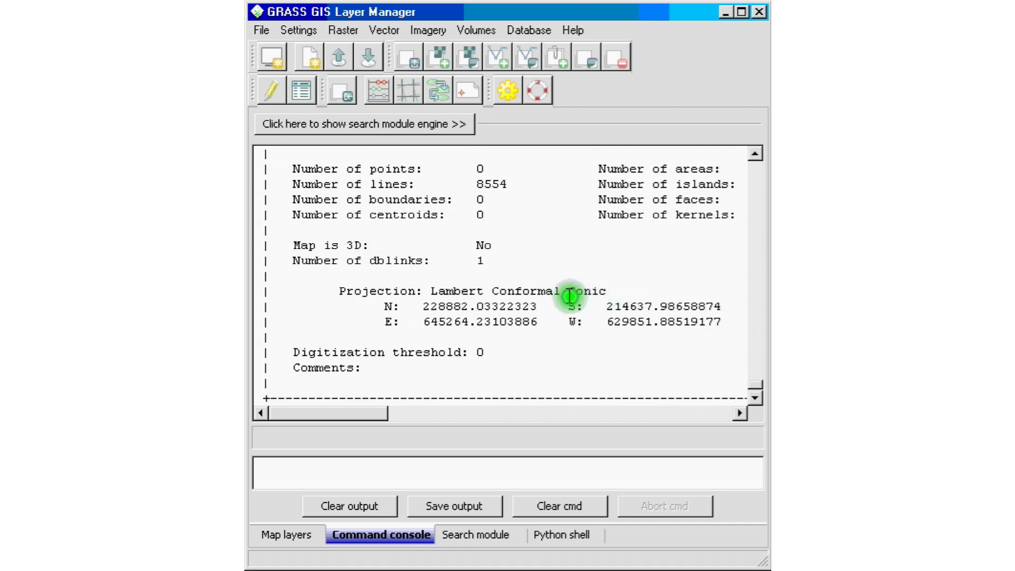
scroll(540, 304, "up", 1)
scroll(531, 306, "down", 2)
scroll(527, 301, "up", 3)
scroll(527, 302, "up", 3)
scroll(526, 300, "down", 3)
scroll(527, 302, "down", 2)
left_click(392, 473)
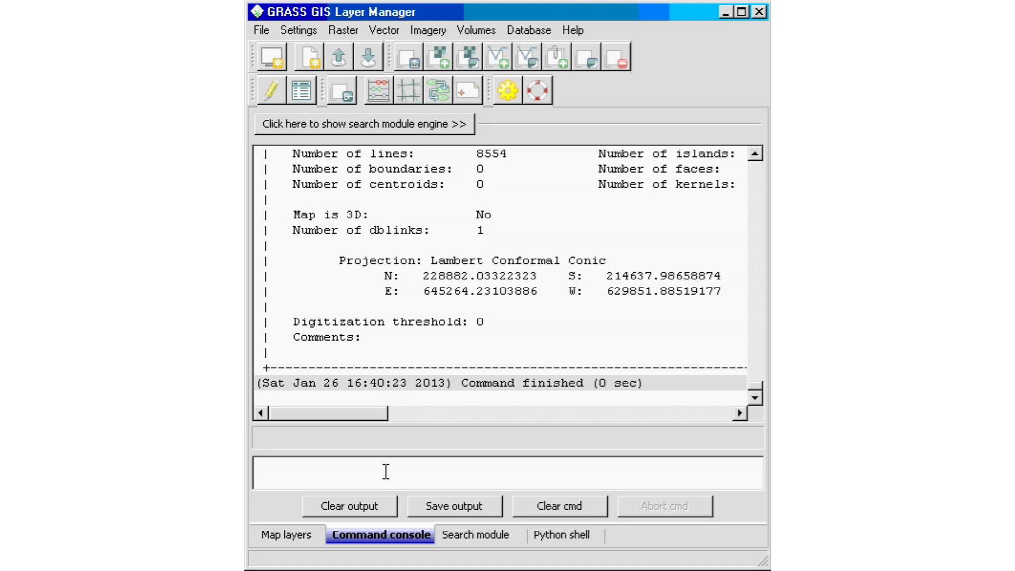
- List all available vector maps with g.list vect
type("g.")
key("BackSpace")
key("BackSpace")
type("v.")
key("BackSpace")
key("BackSpace")
type("g")
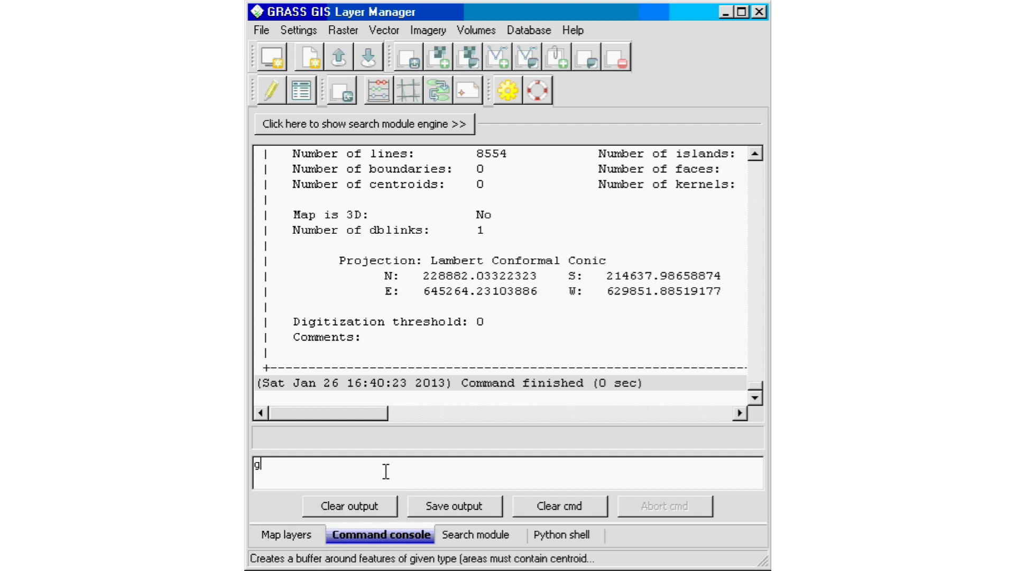
type(".list")
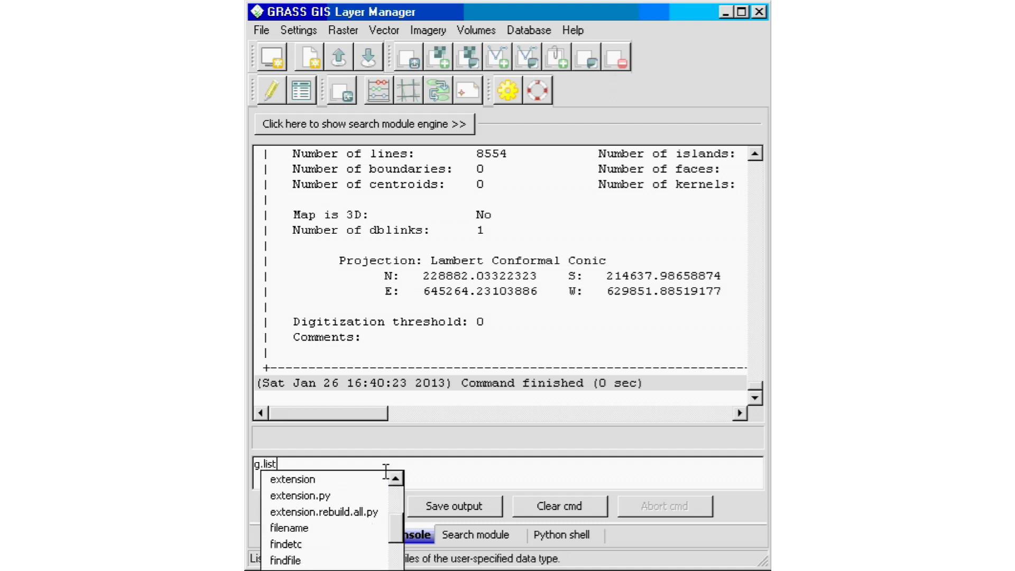
type(" vect")
key("Return")
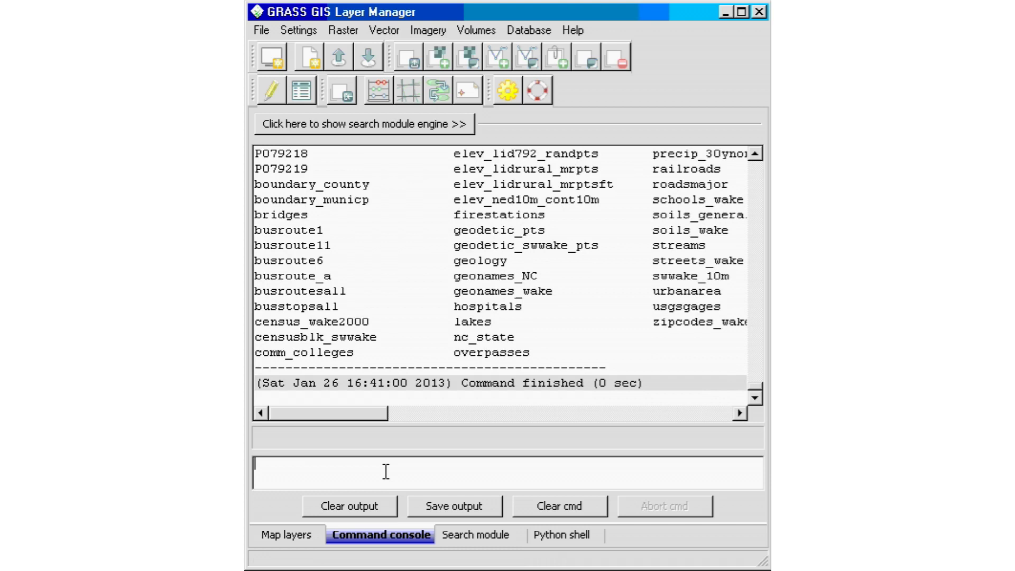
- Show lakes metadata with v.info lakes (27764 boundaries, 15279 centroids), then clear the command line
type("v.info")
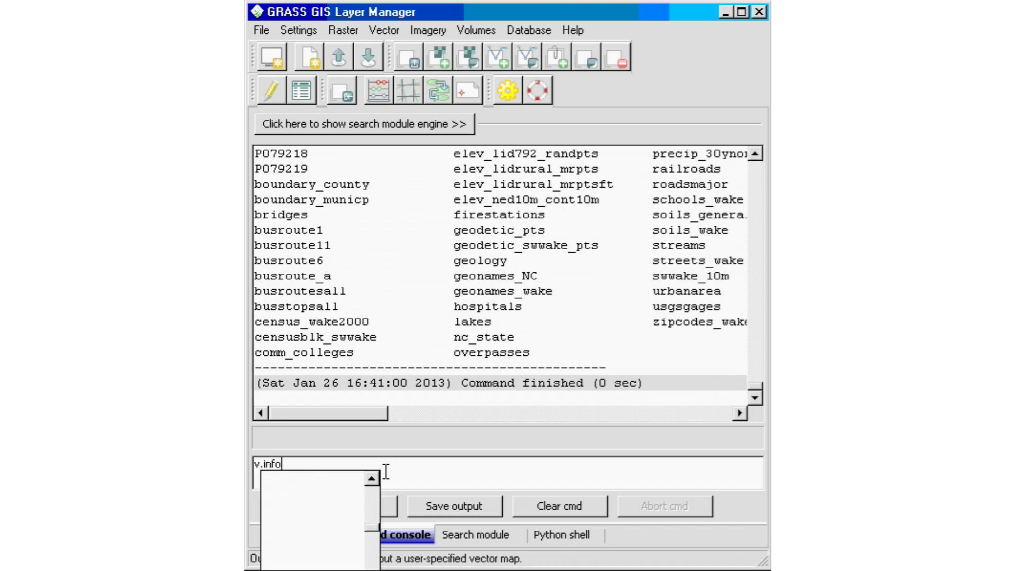
type(" la")
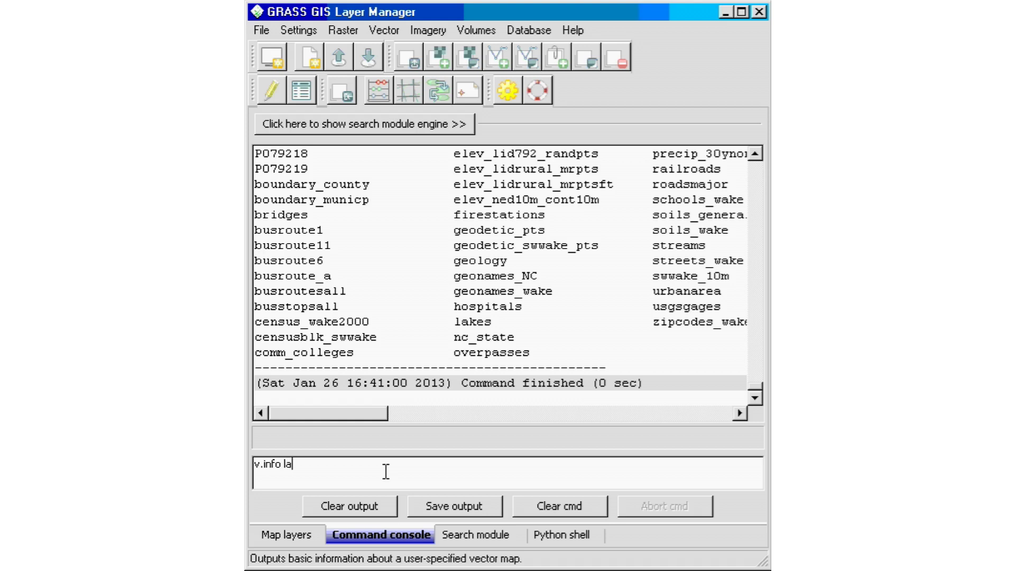
type("kes")
key("Return")
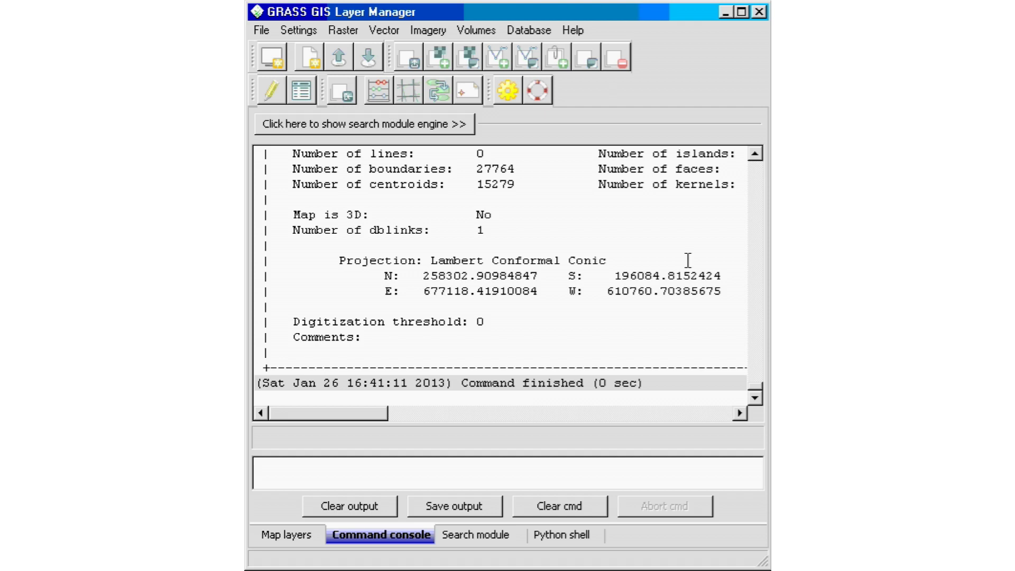
type("v.info lakes")
left_click(303, 459)
triple_click(303, 459)
key("BackSpace")
type("-c")
key("BackSpace")
key("BackSpace")
- Run v.info -c lakes to list columns like AREA, PERIMETER, FTYPE and NAME
type("v.")
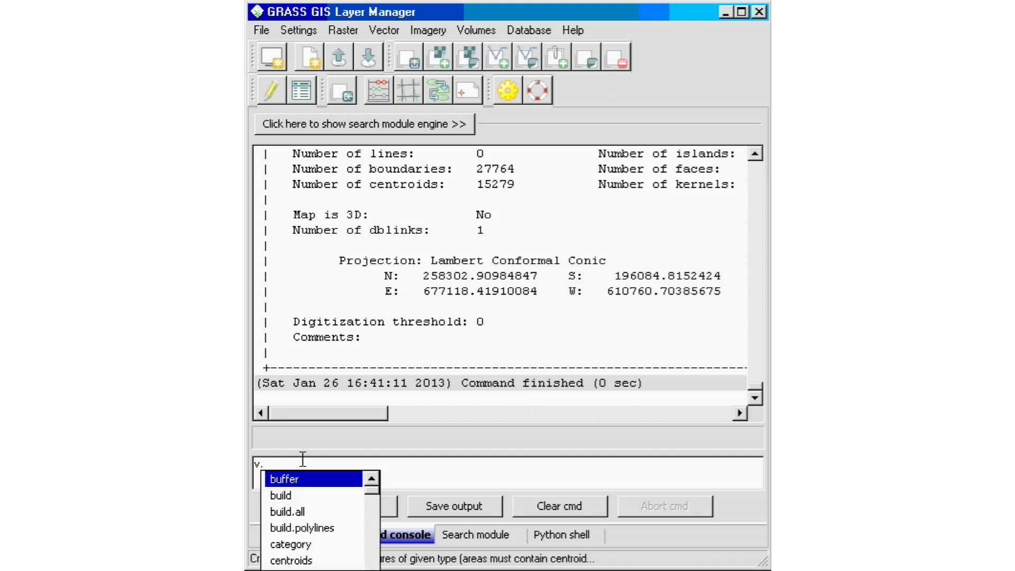
key("Escape")
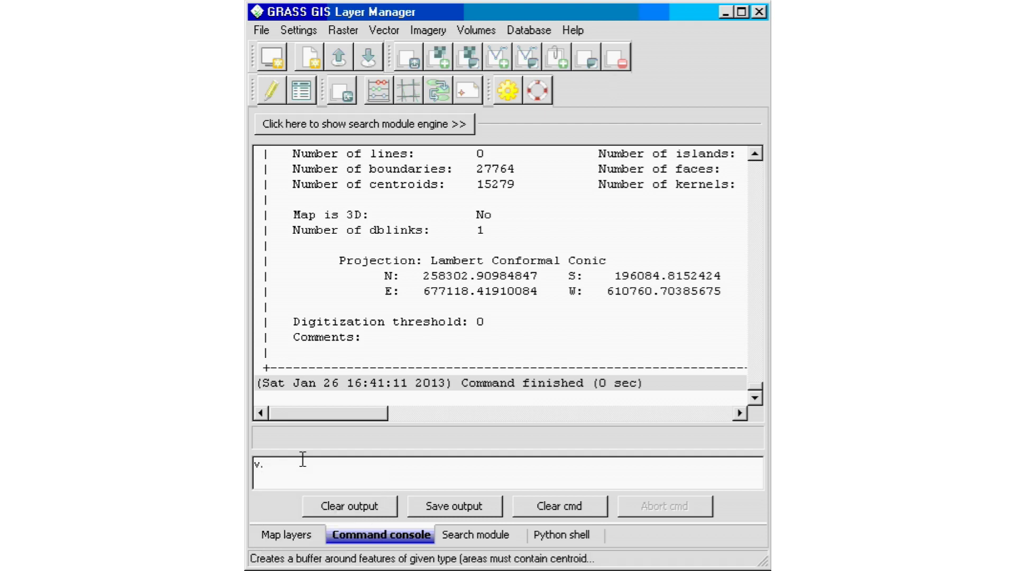
type("info -c")
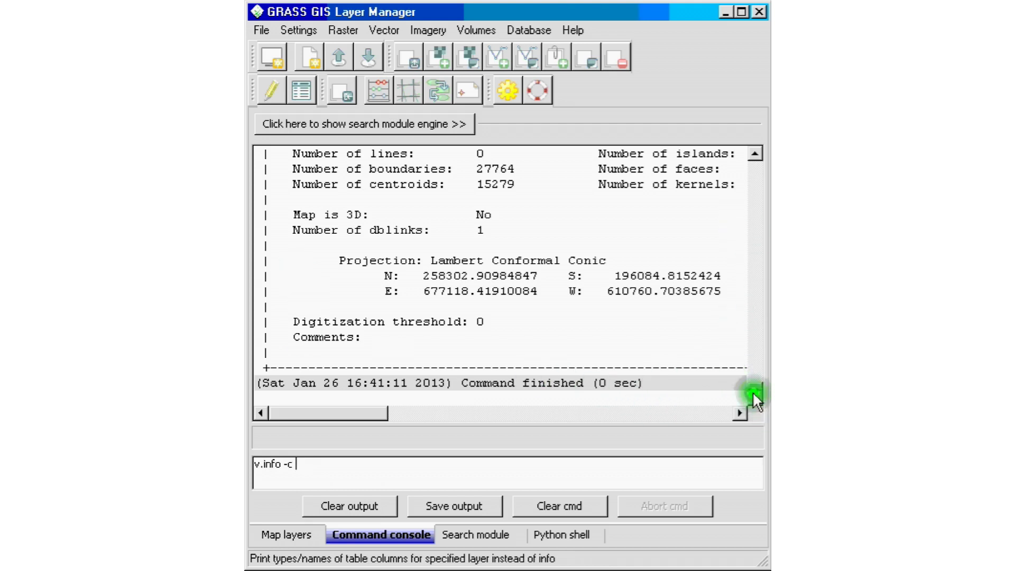
left_click(755, 153)
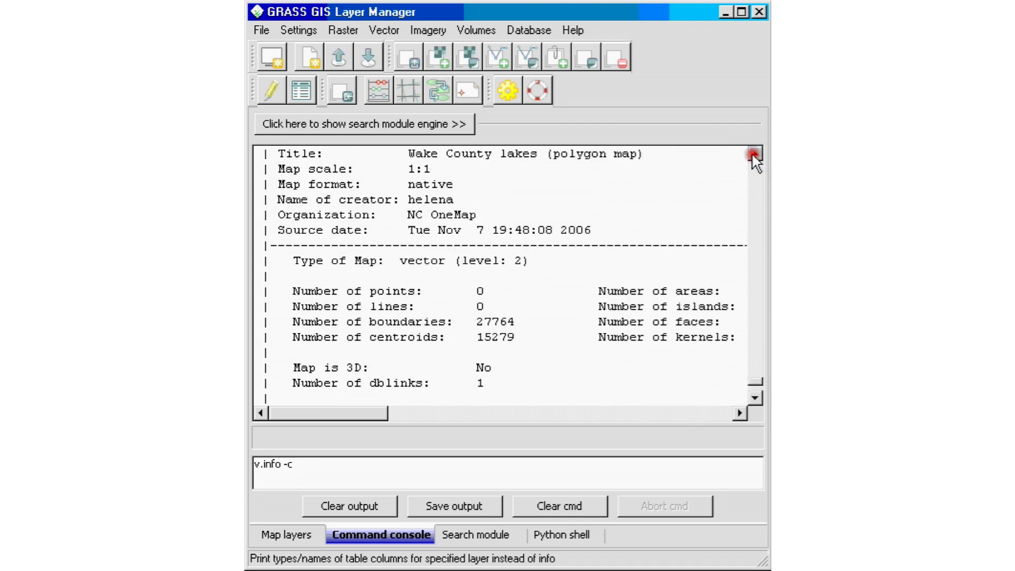
left_click(755, 154)
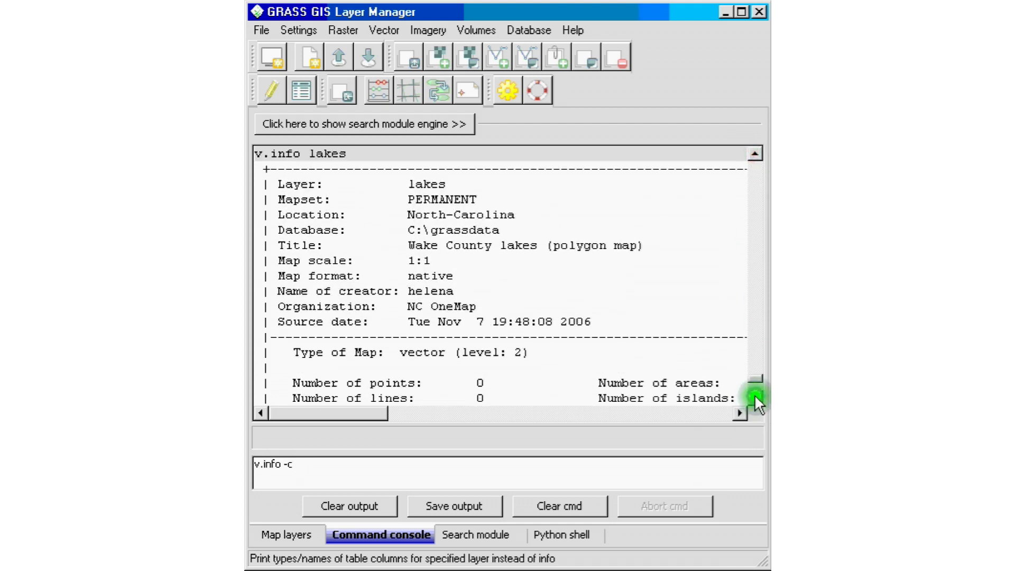
left_click(751, 377)
type("lakes")
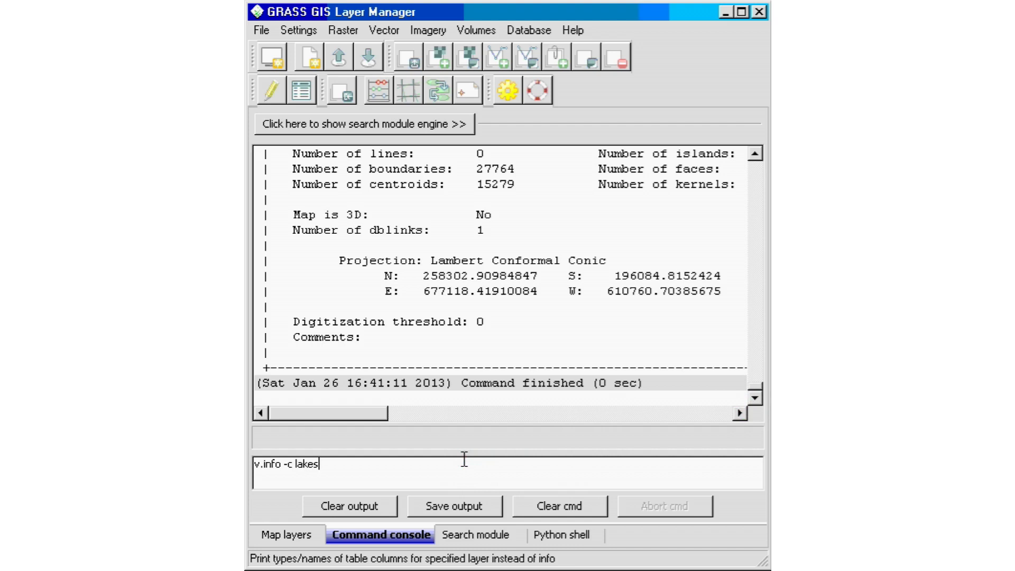
key("Return")
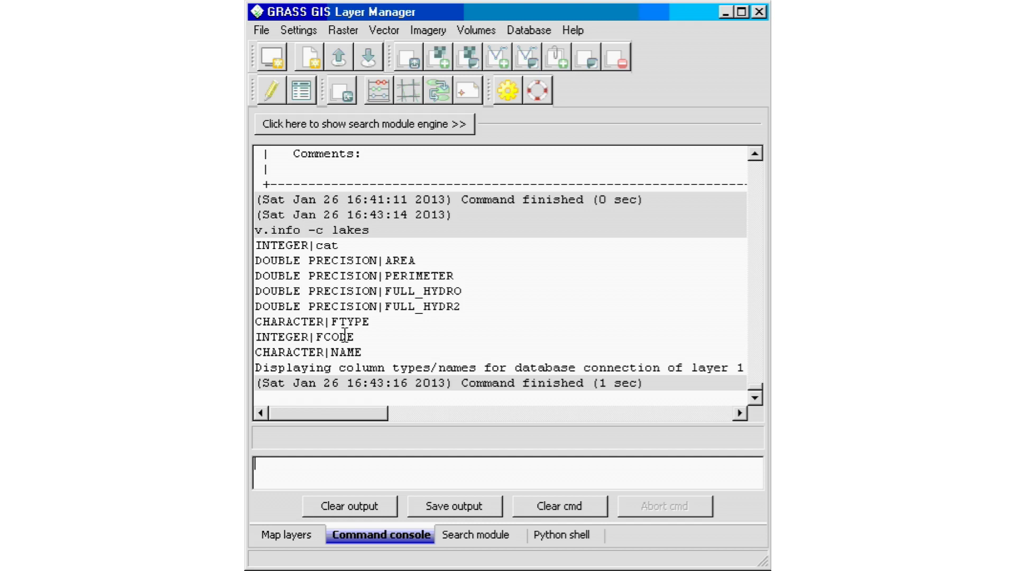
- Rerun g.list vect, then run v.info -c geology for the geology map's columns
type("g.li")
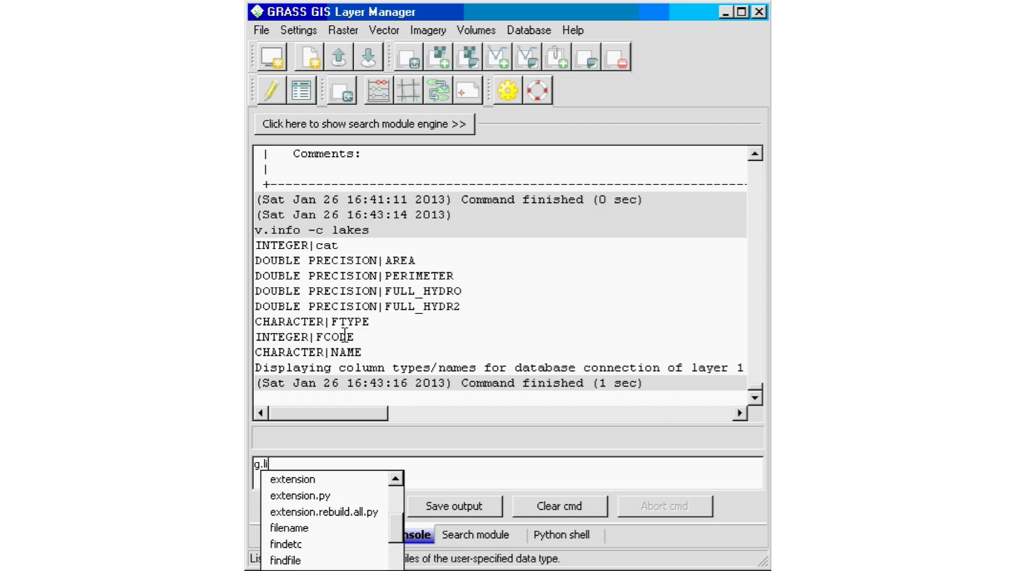
type("st vect")
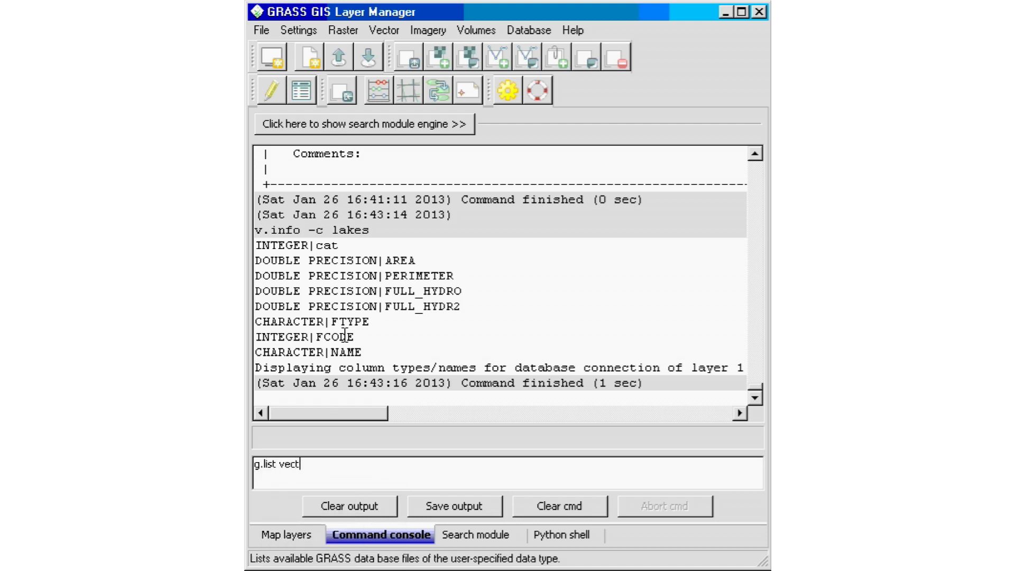
key("Return")
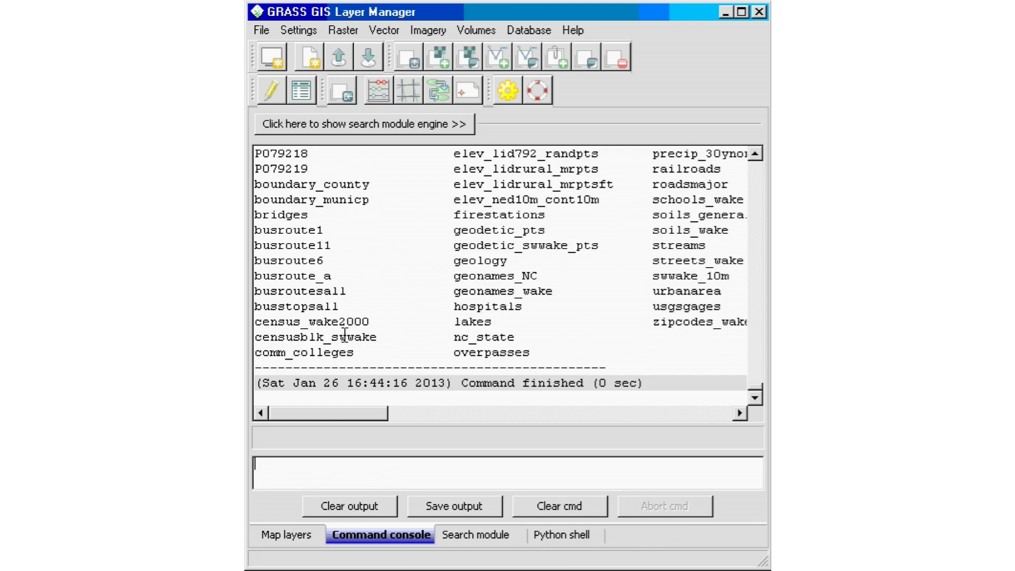
type("v.info ")
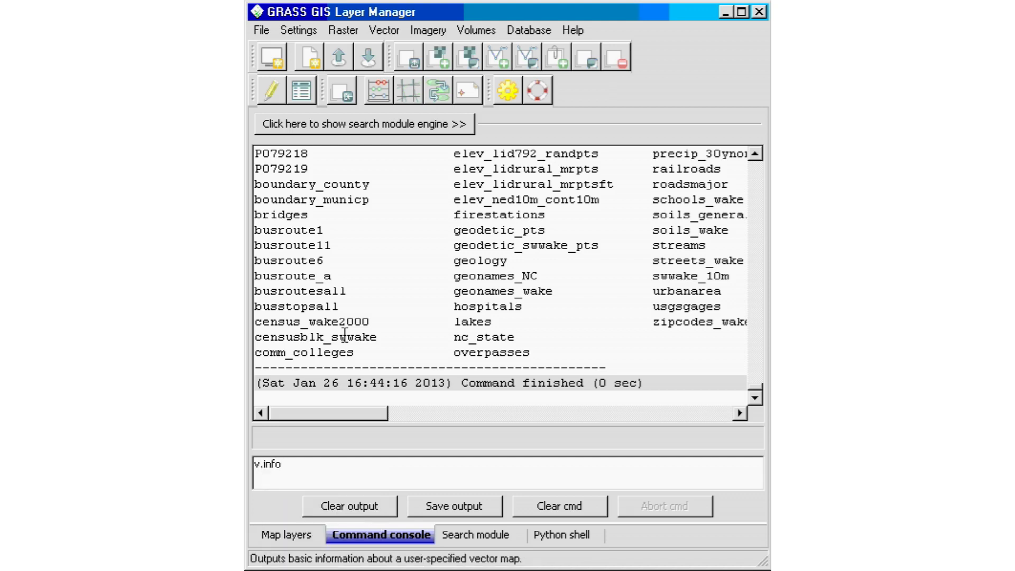
type("-c")
key("Escape")
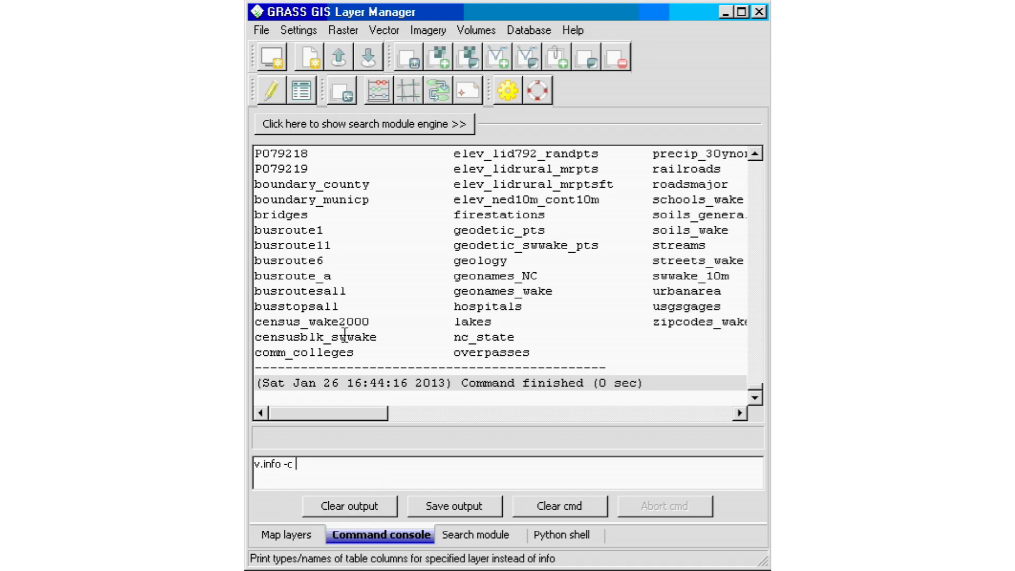
type("geology")
key("Return")
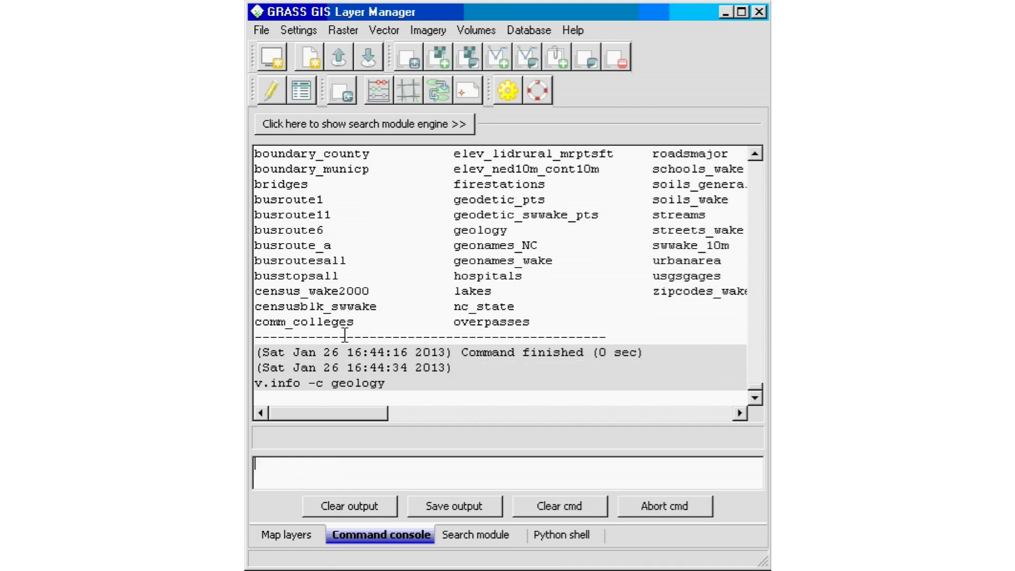